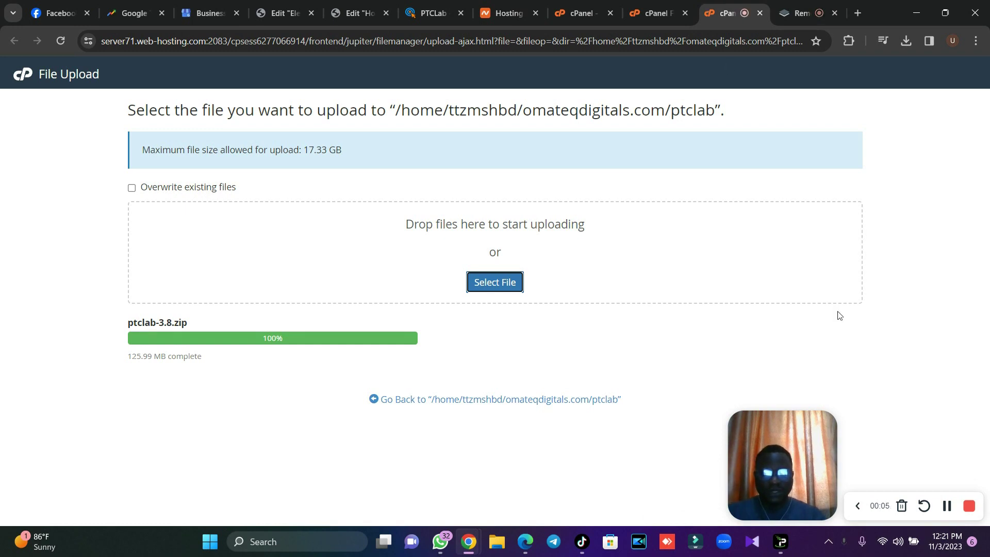
# Finish uploading ptclab-3.8.zip (125.99 MB) and return to the ptclab folder listing.
pyautogui.click(858, 505)
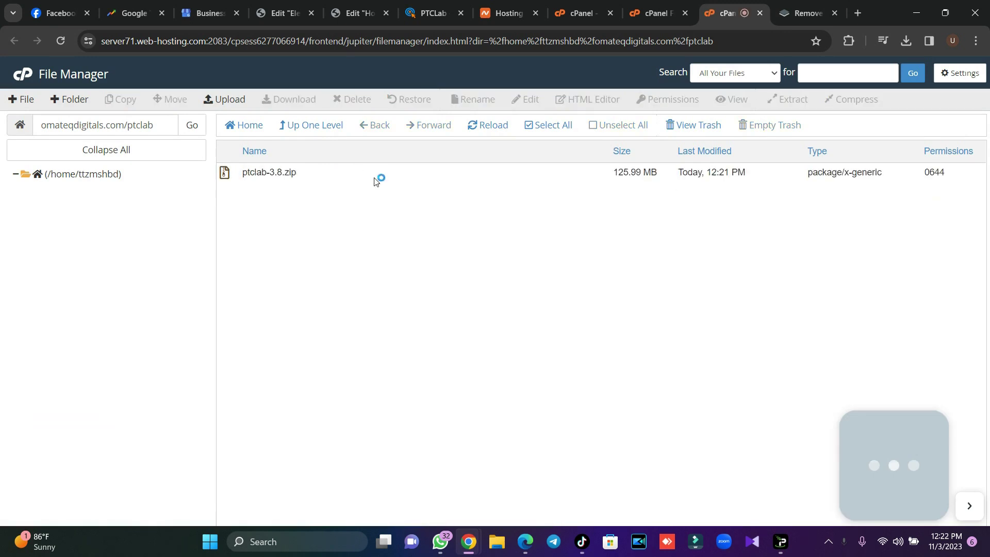
# Extract ptclab-3.8.zip into ptclab, then permanently delete the zip archive.
pyautogui.click(336, 177)
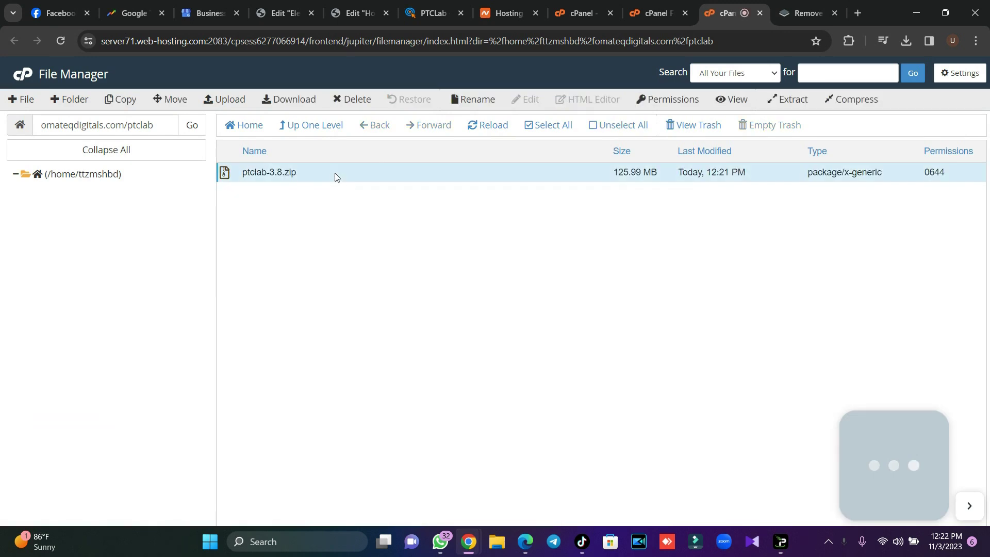
pyautogui.click(794, 100)
pyautogui.click(594, 355)
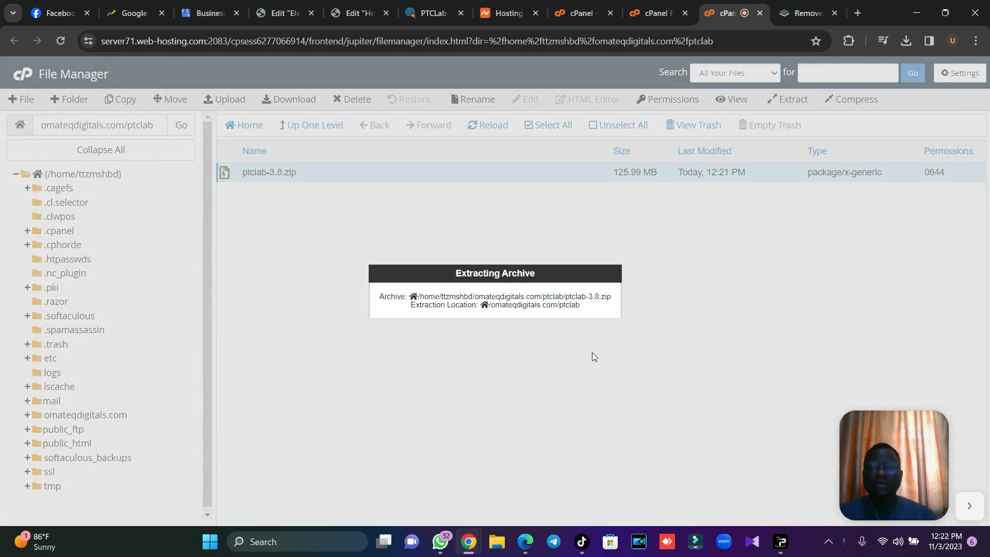
pyautogui.click(704, 422)
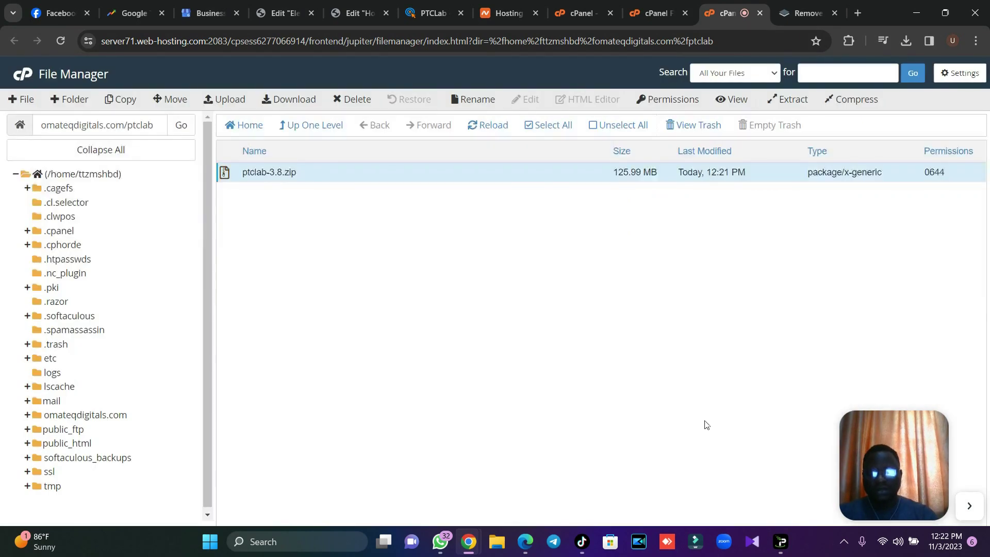
pyautogui.click(482, 126)
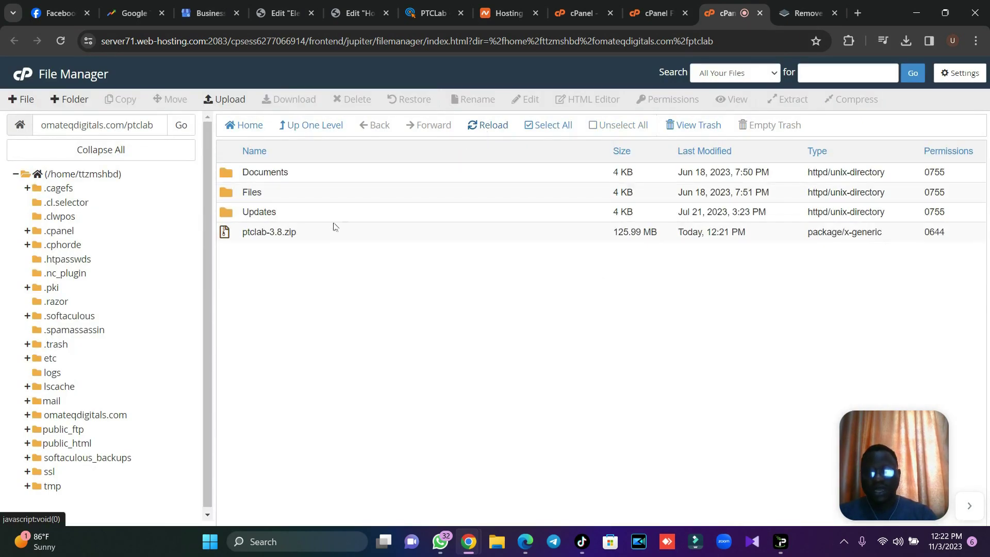
pyautogui.click(328, 235)
pyautogui.click(355, 102)
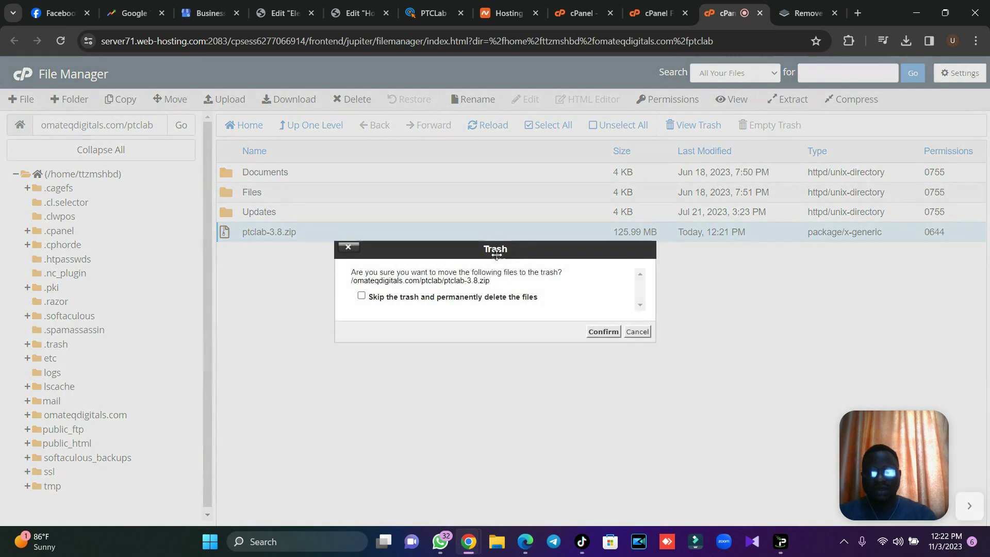
pyautogui.click(539, 298)
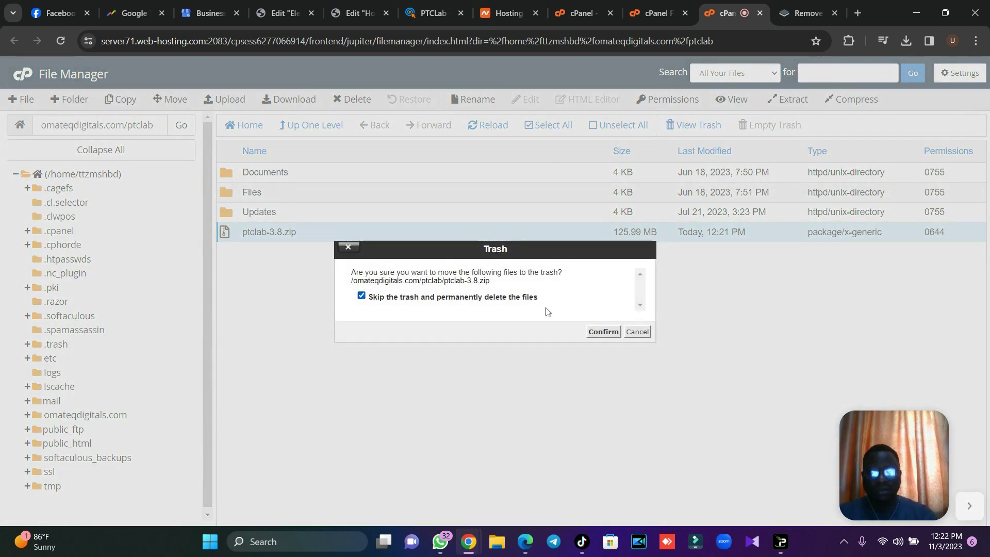
pyautogui.click(604, 332)
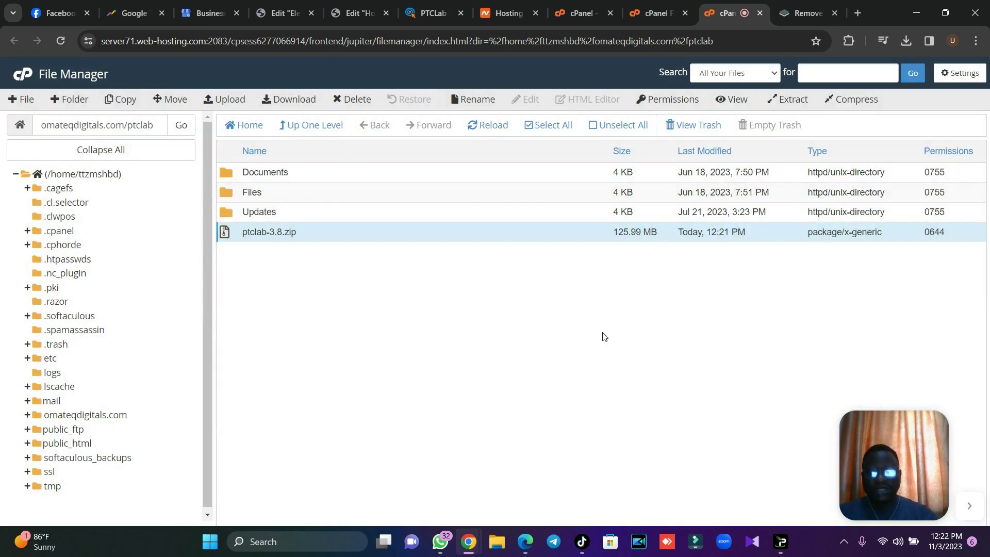
# Move everything inside the Files folder up into the ptclab folder.
pyautogui.doubleClick(314, 197)
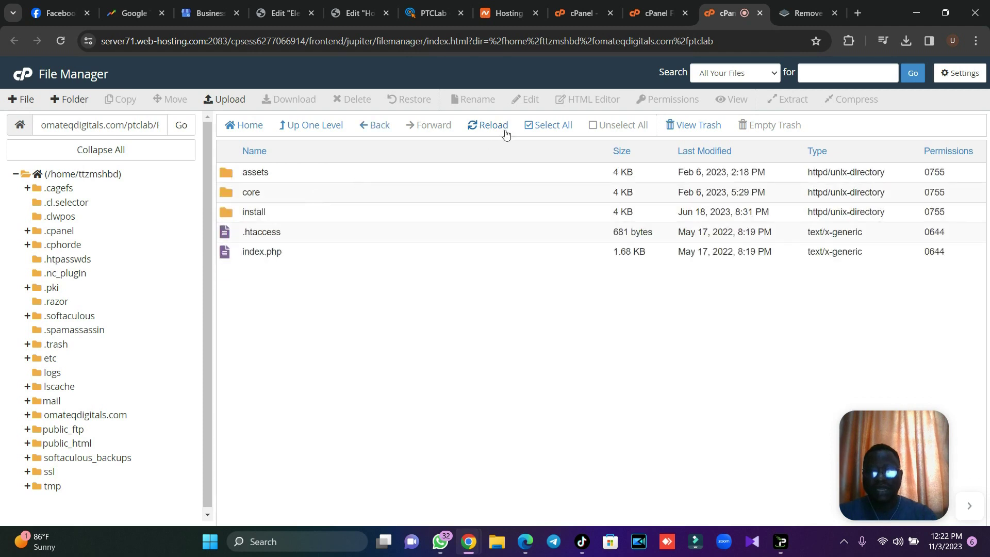
pyautogui.click(541, 127)
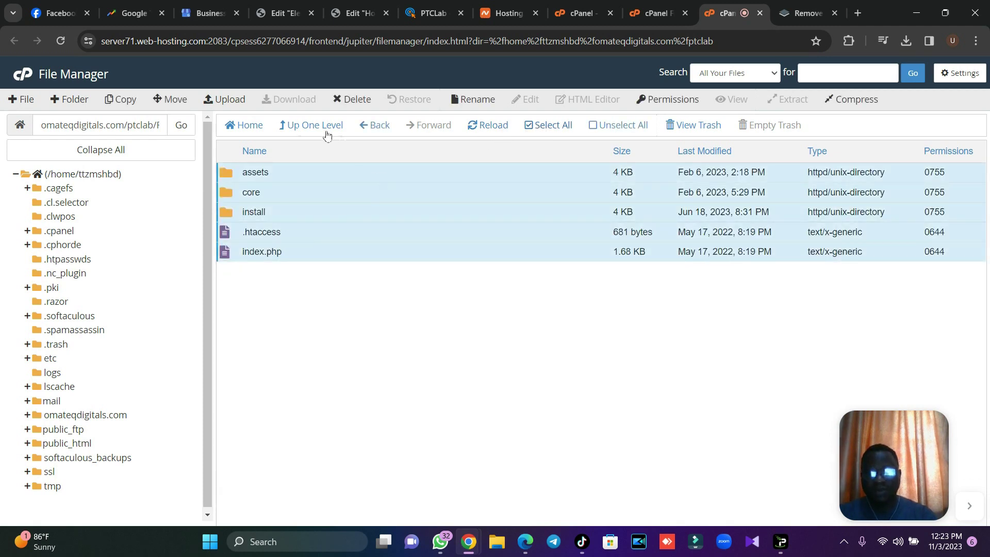
pyautogui.click(170, 99)
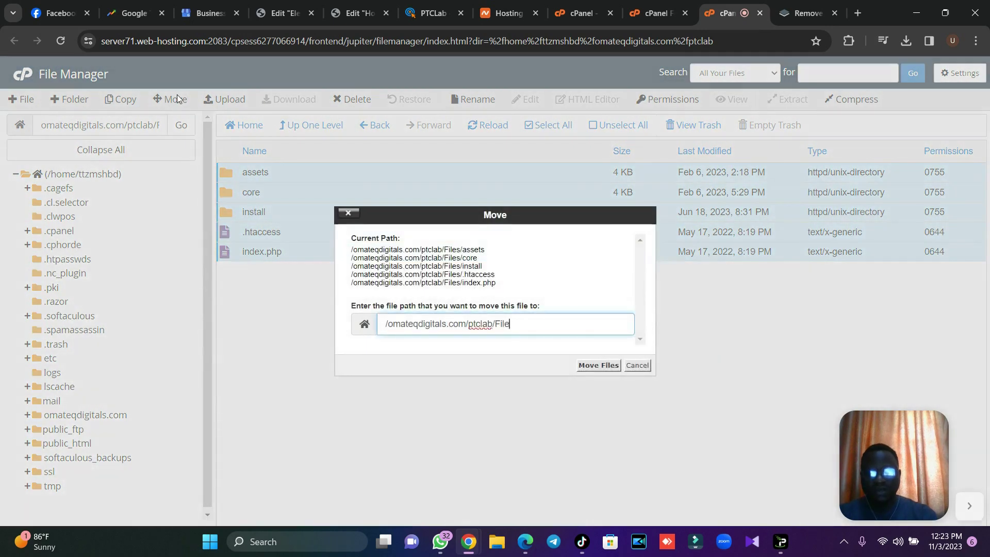
pyautogui.press('Return')
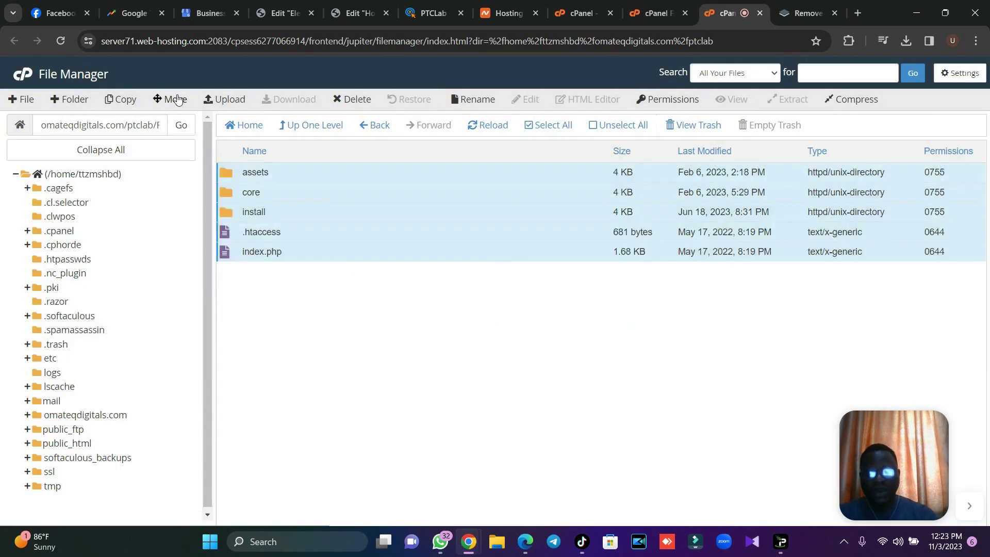
pyautogui.click(309, 133)
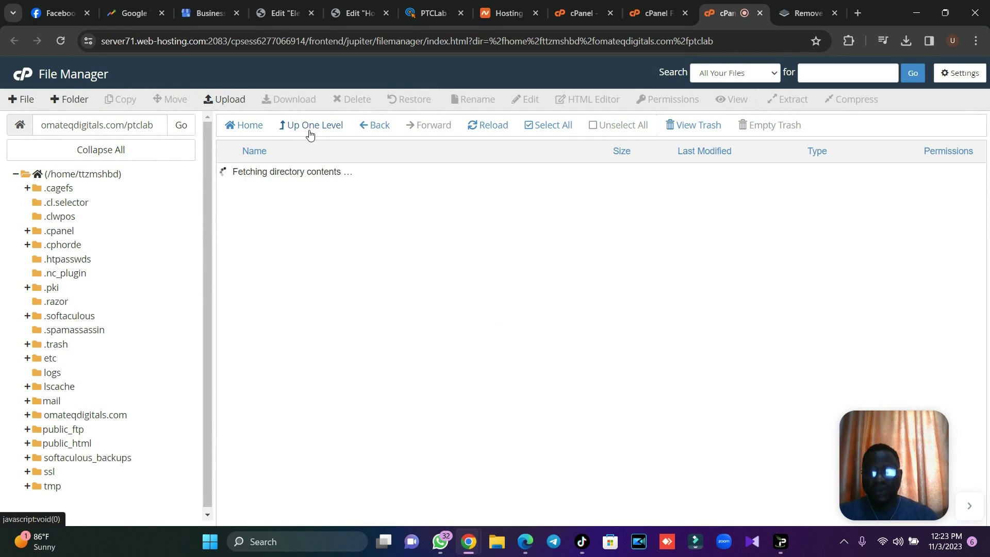
# Permanently delete the leftover Documents, Files and Updates folders.
pyautogui.click(289, 219)
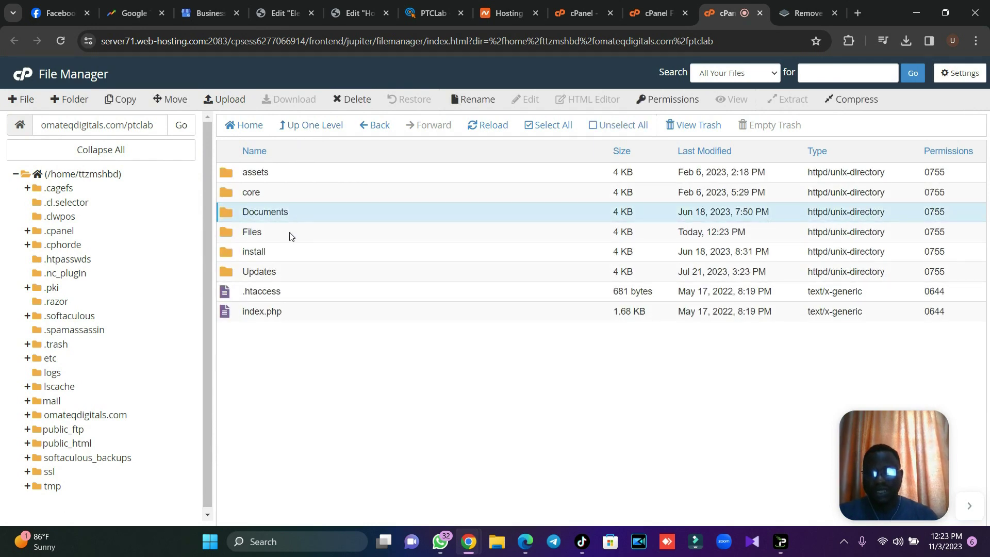
pyautogui.keyDown('ctrl'); pyautogui.click(289, 232); pyautogui.keyUp('ctrl')
pyautogui.keyDown('ctrl'); pyautogui.click(290, 269); pyautogui.keyUp('ctrl')
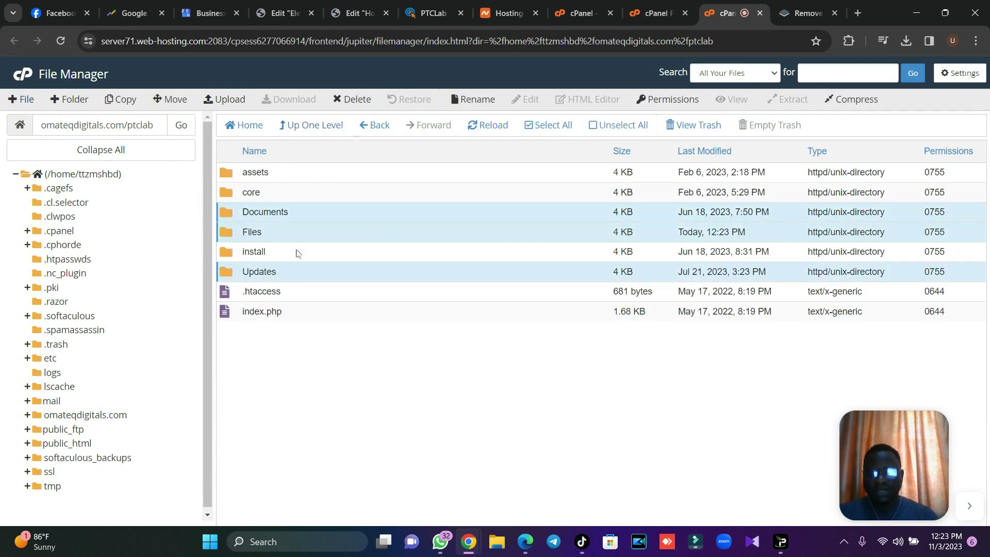
pyautogui.click(356, 98)
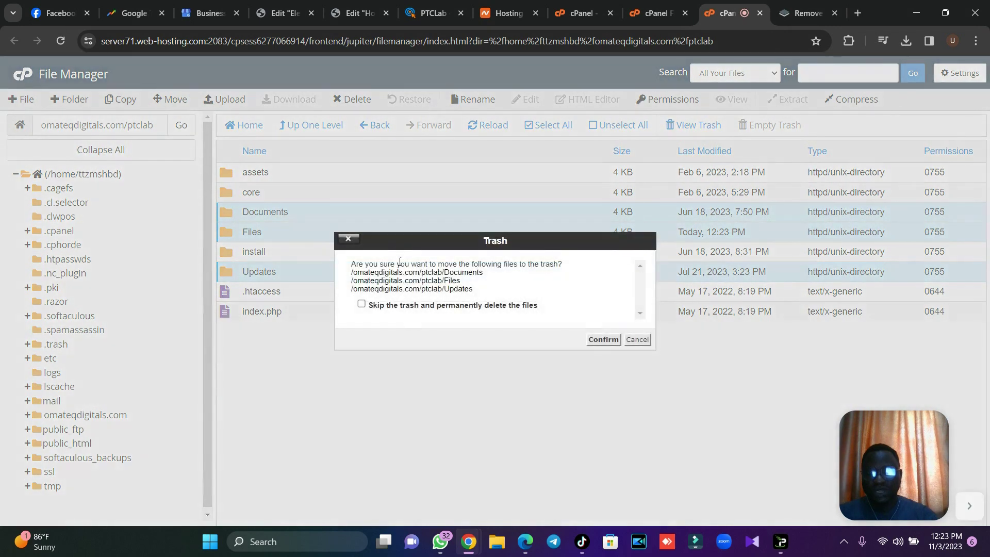
pyautogui.click(597, 338)
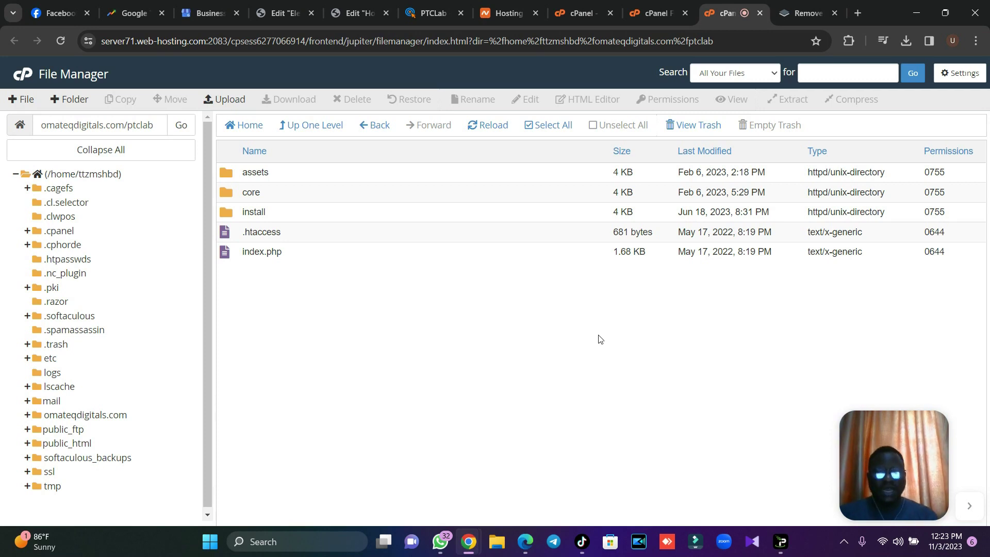
# Create the ptclab MySQL database through the MySQL Database Wizard.
pyautogui.click(583, 13)
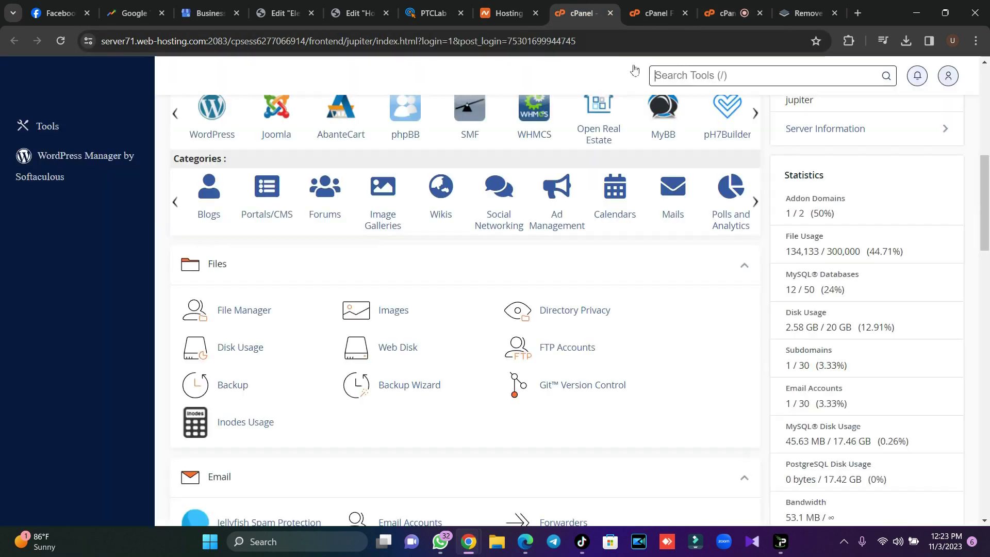
pyautogui.write('database')
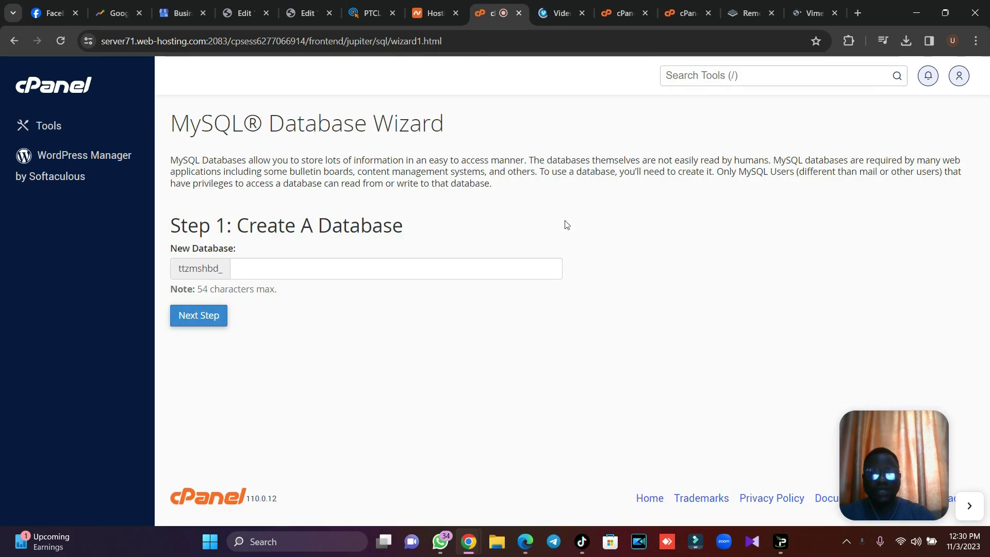
pyautogui.click(422, 268)
pyautogui.write('ptclab')
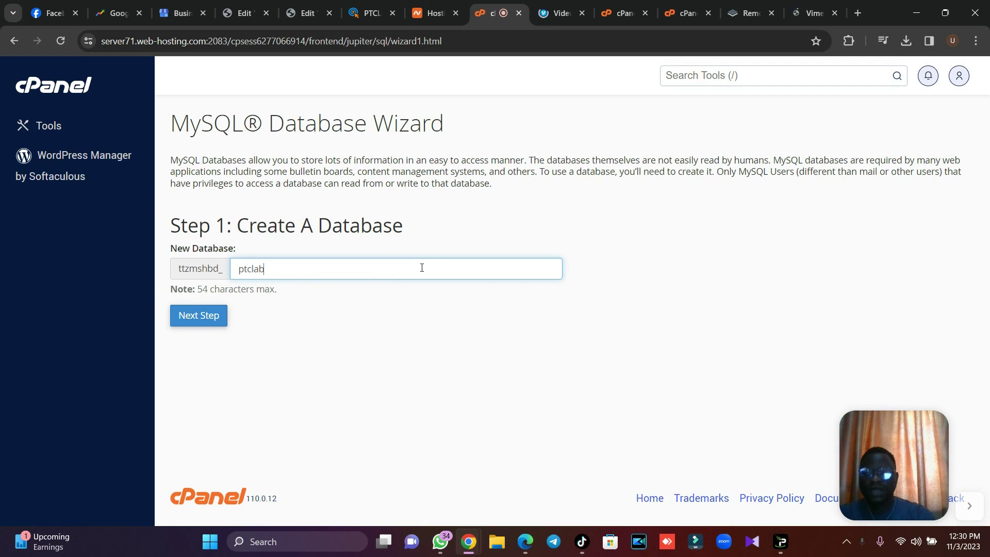
pyautogui.click(215, 317)
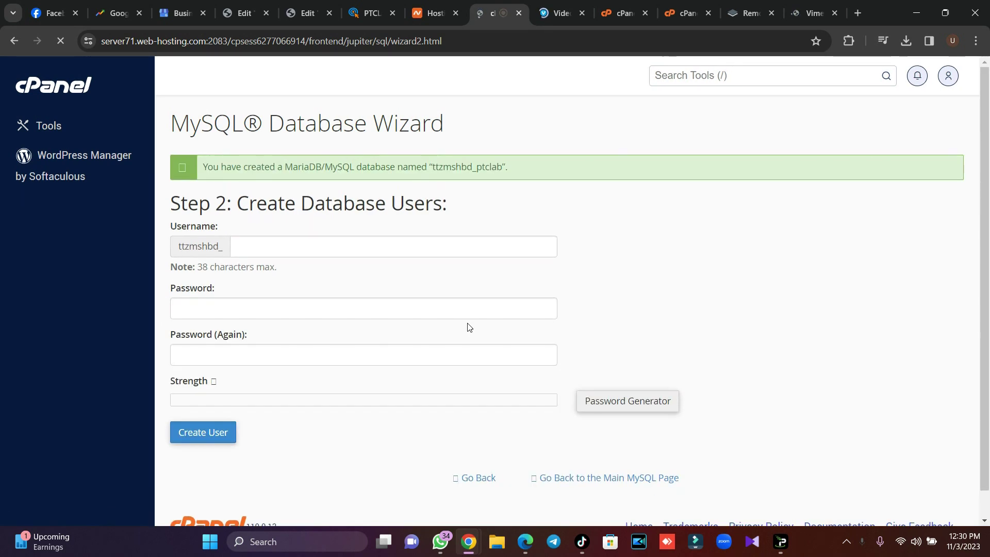
# Create the ptclab database user with a generated strong password, copying the password.
pyautogui.click(320, 246)
pyautogui.write('ptclab')
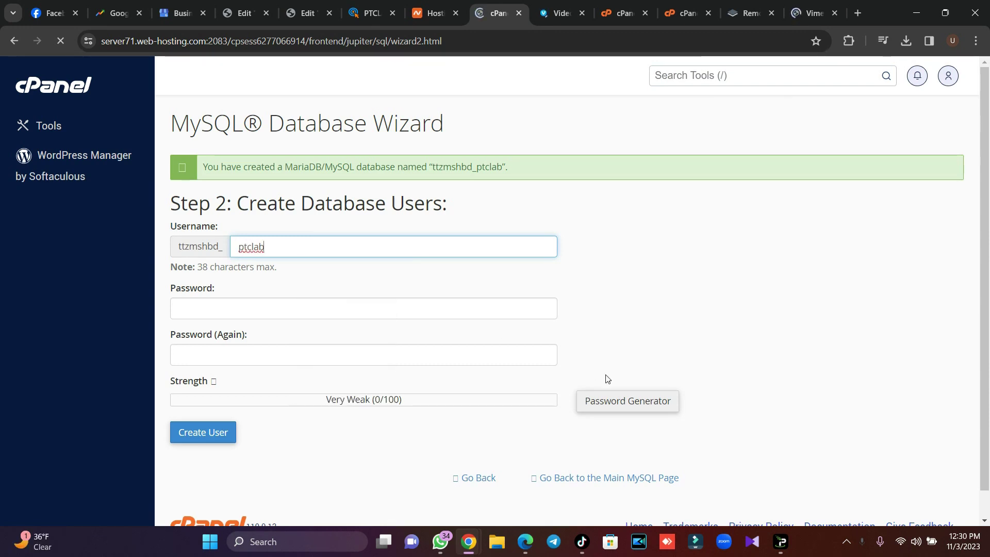
pyautogui.click(623, 400)
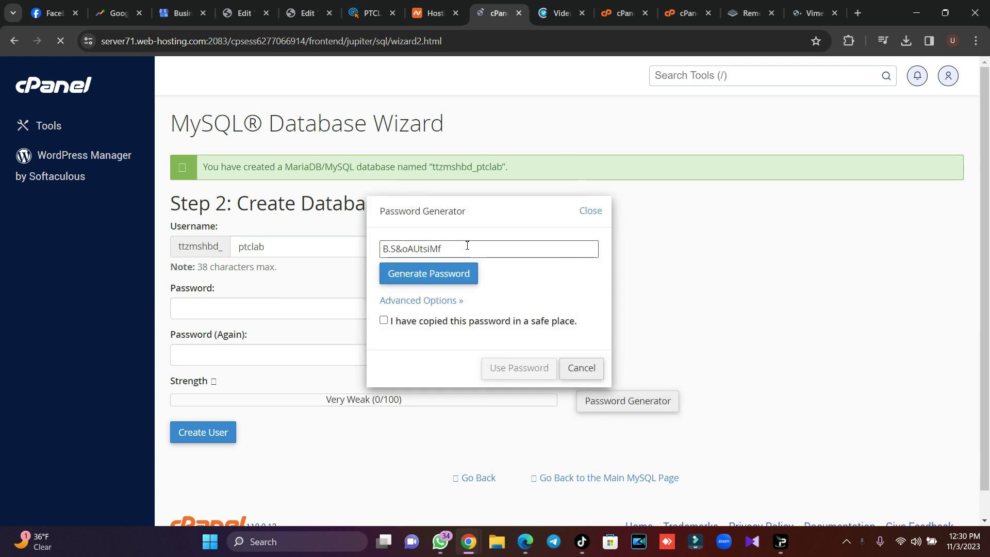
pyautogui.moveTo(524, 247); pyautogui.dragTo(381, 242)
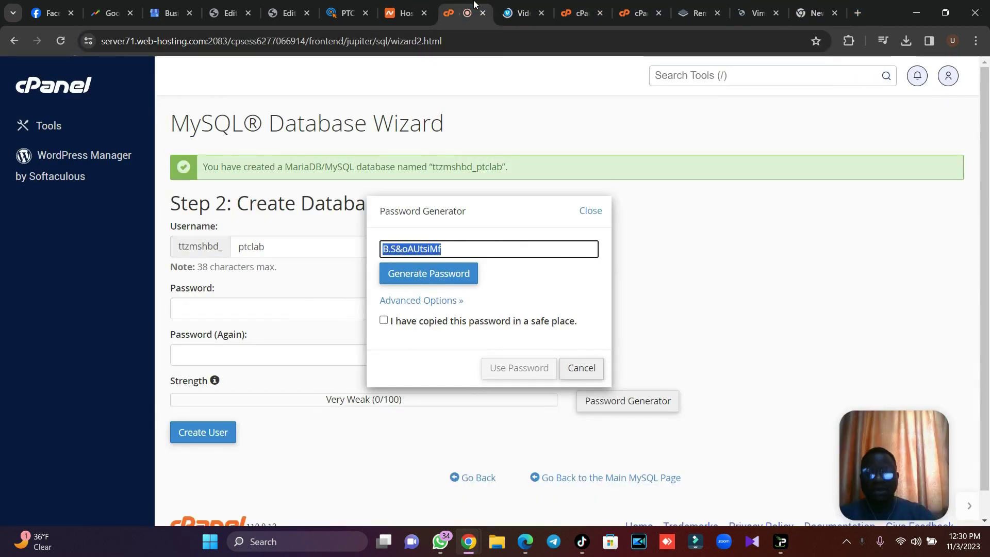
pyautogui.click(400, 322)
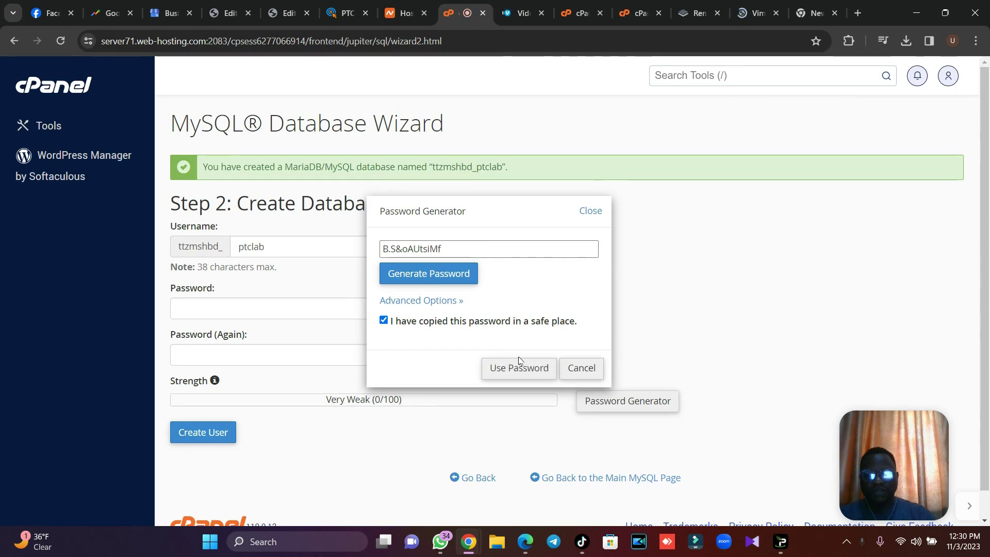
pyautogui.click(520, 369)
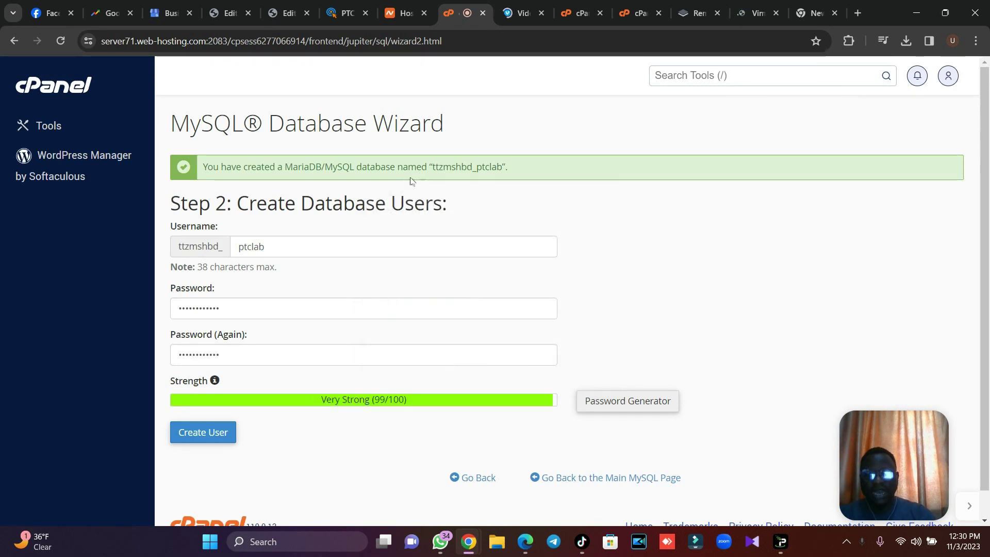
pyautogui.moveTo(432, 167); pyautogui.dragTo(499, 169)
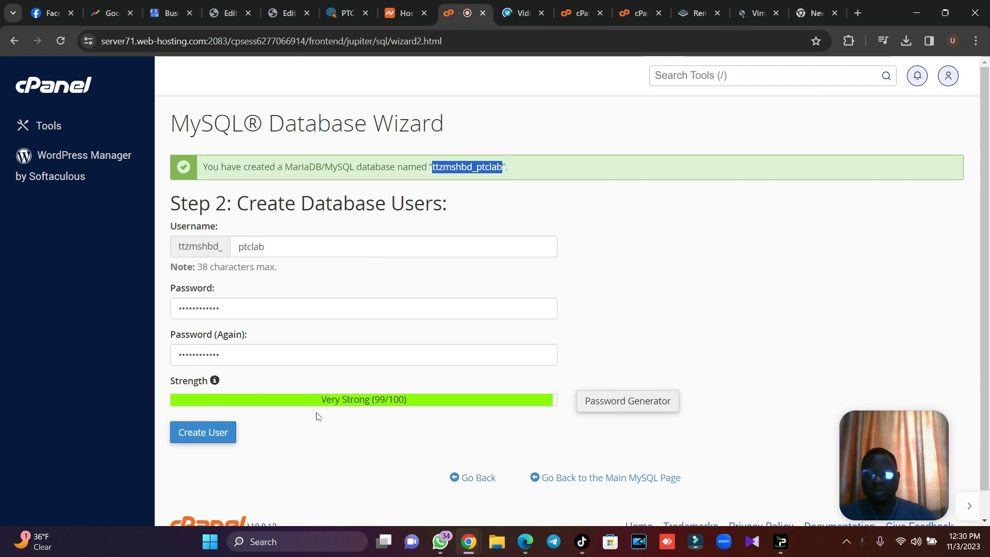
pyautogui.click(218, 441)
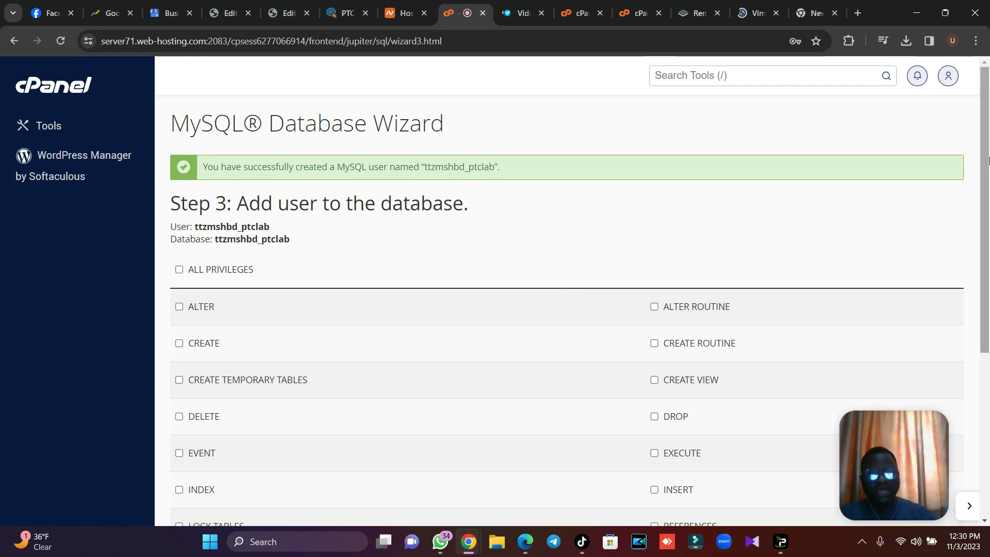
# Grant the ptclab user ALL PRIVILEGES on the ptclab database.
pyautogui.scroll(-2, 557, 294)
pyautogui.click(236, 172)
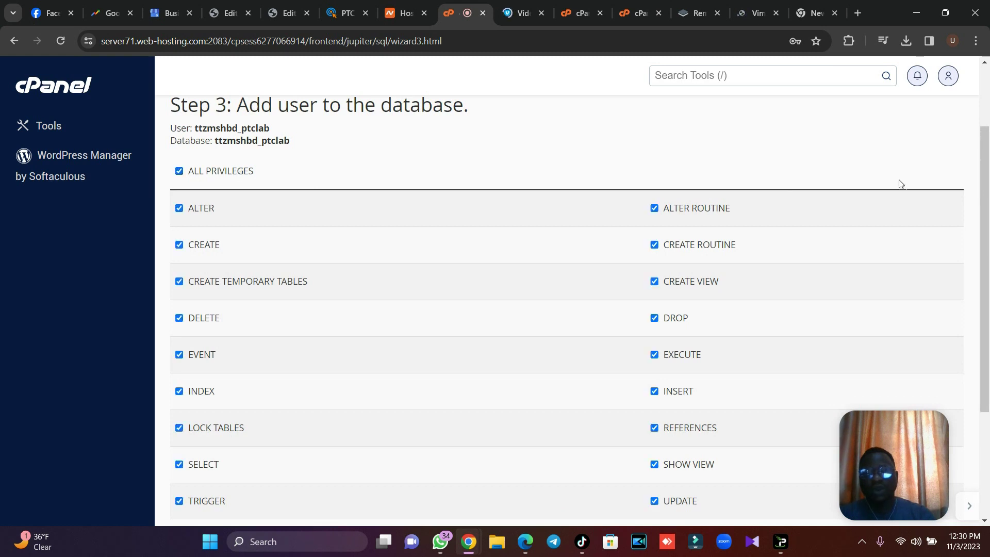
pyautogui.scroll(-3, 307, 394)
pyautogui.click(215, 376)
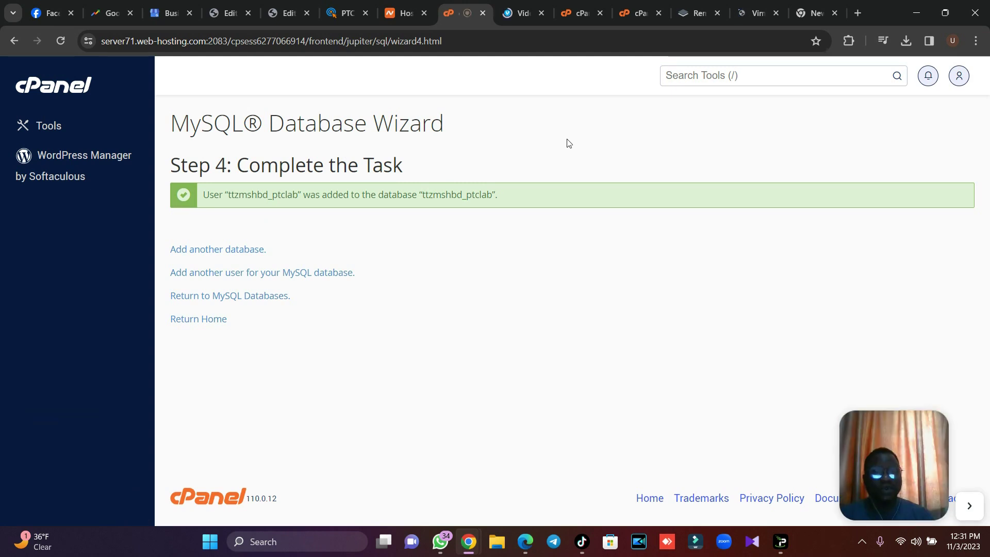
pyautogui.click(858, 13)
# Load omateqdigitals.com/ptclab/install in a new tab, then return to cPanel File Manager.
pyautogui.write('omateqdigitals.com/mortg')
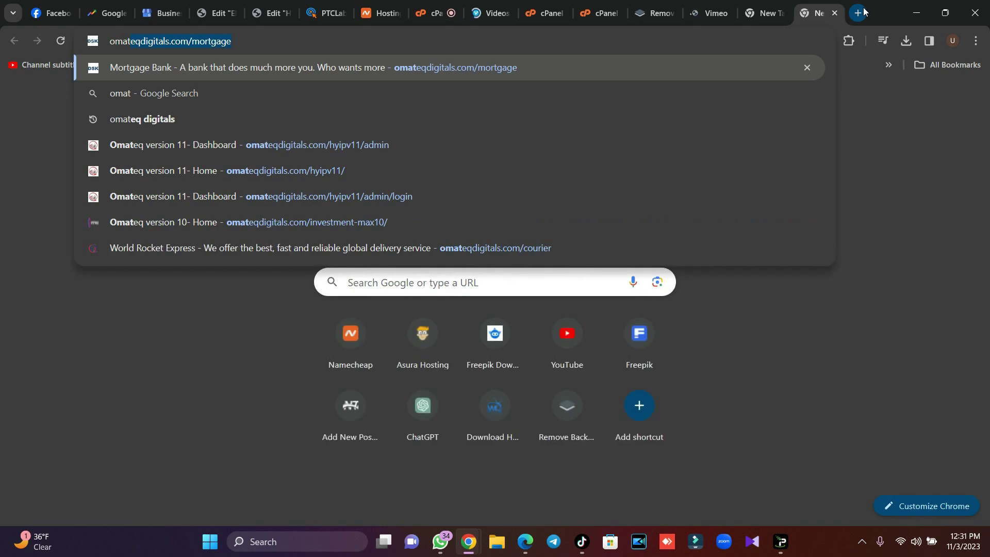
pyautogui.press('BackSpace')
pyautogui.press('BackSpace')
pyautogui.press('BackSpace')
pyautogui.press('BackSpace')
pyautogui.press('BackSpace')
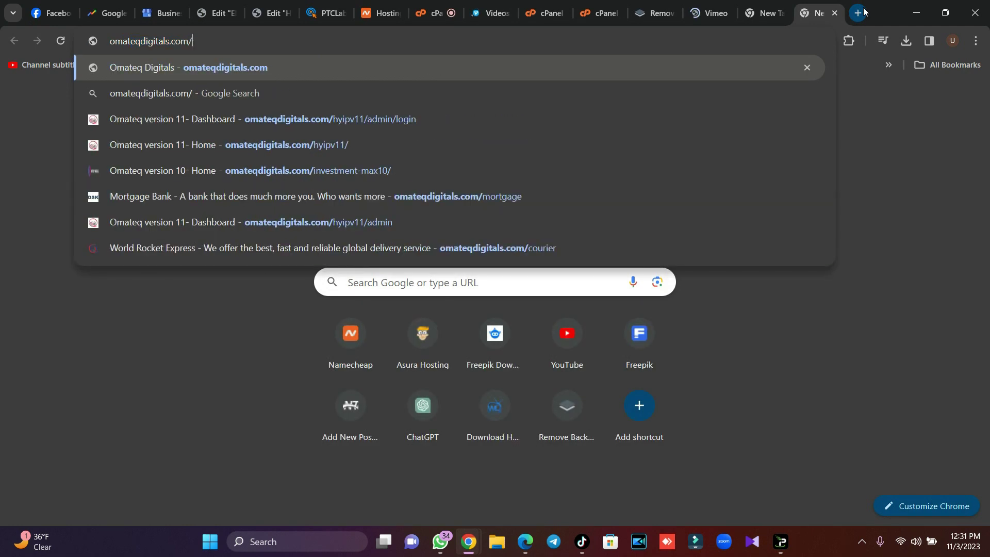
pyautogui.write('ptc')
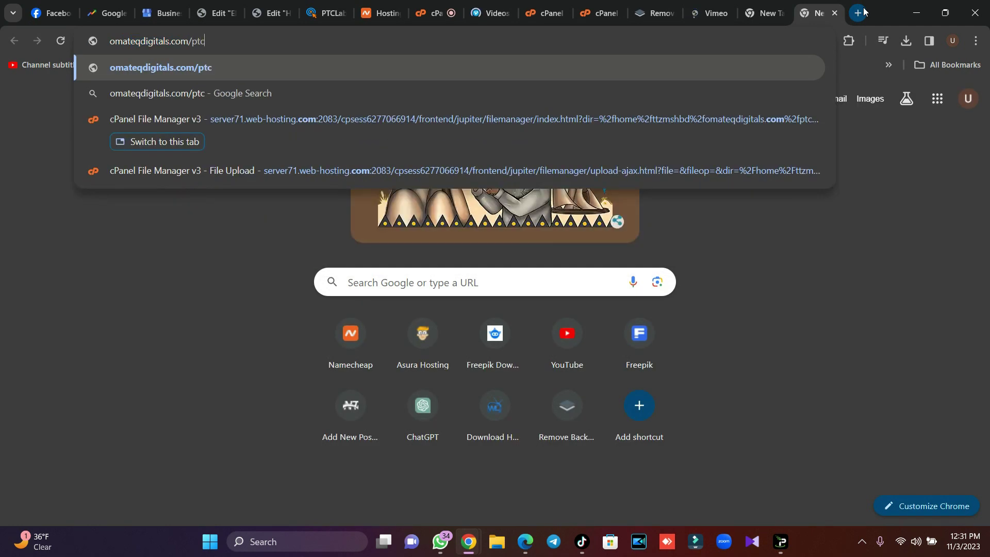
pyautogui.write('lab')
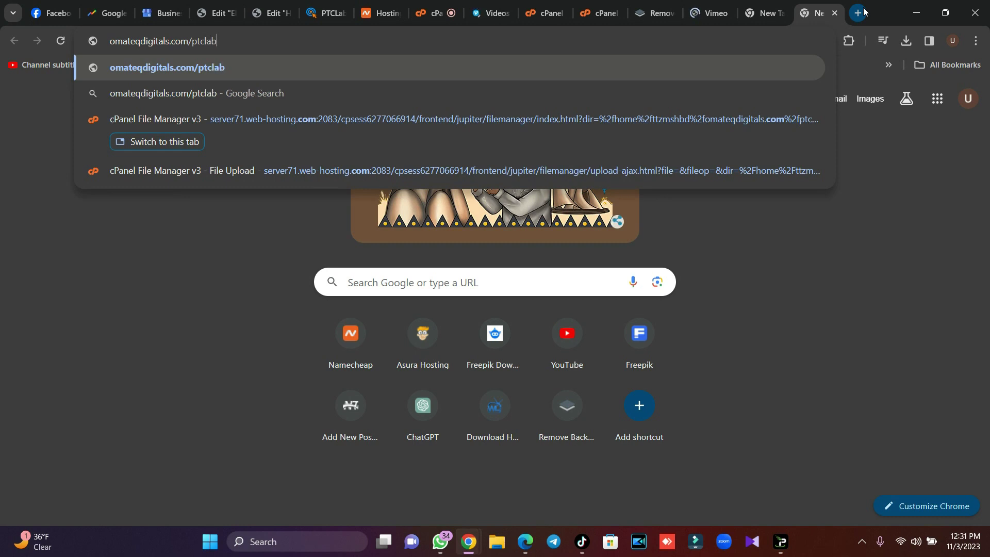
pyautogui.write('/install')
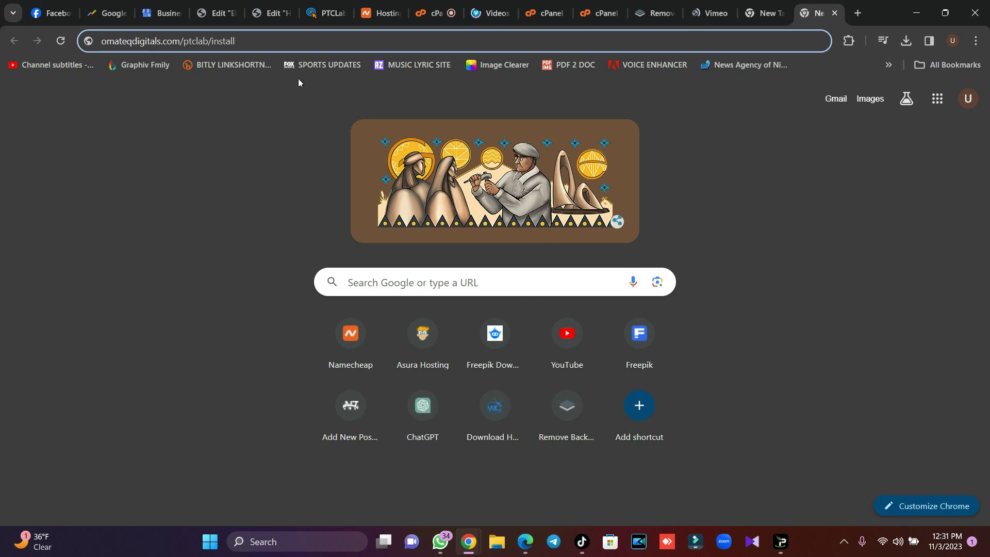
pyautogui.press('Return')
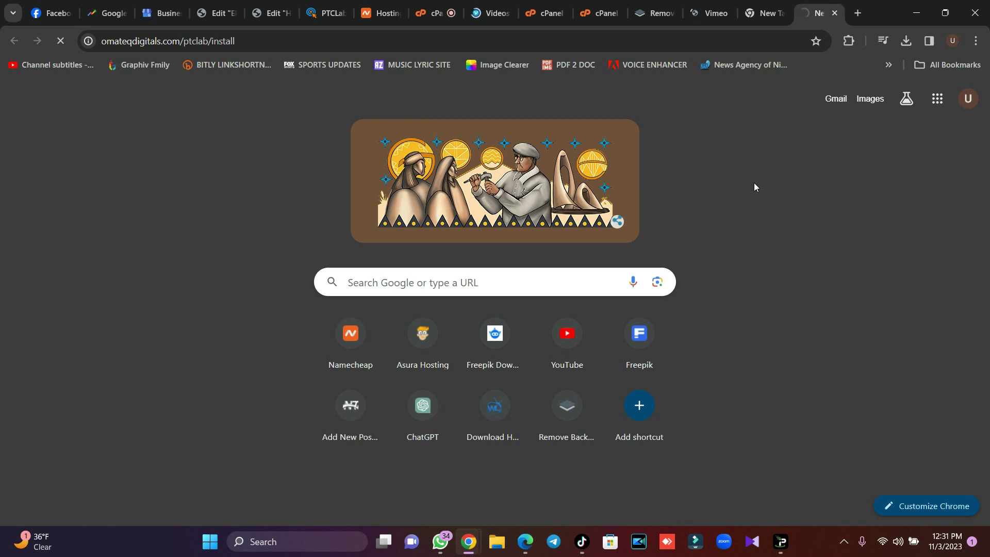
pyautogui.click(602, 15)
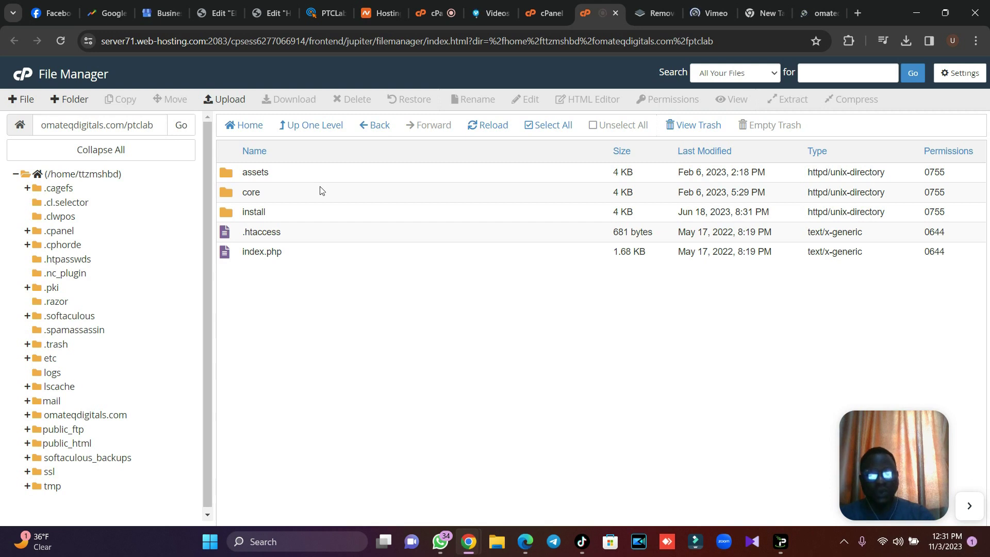
# Set 0775 permissions on core/bootstrap/cache and on core/storage.
pyautogui.doubleClick(301, 194)
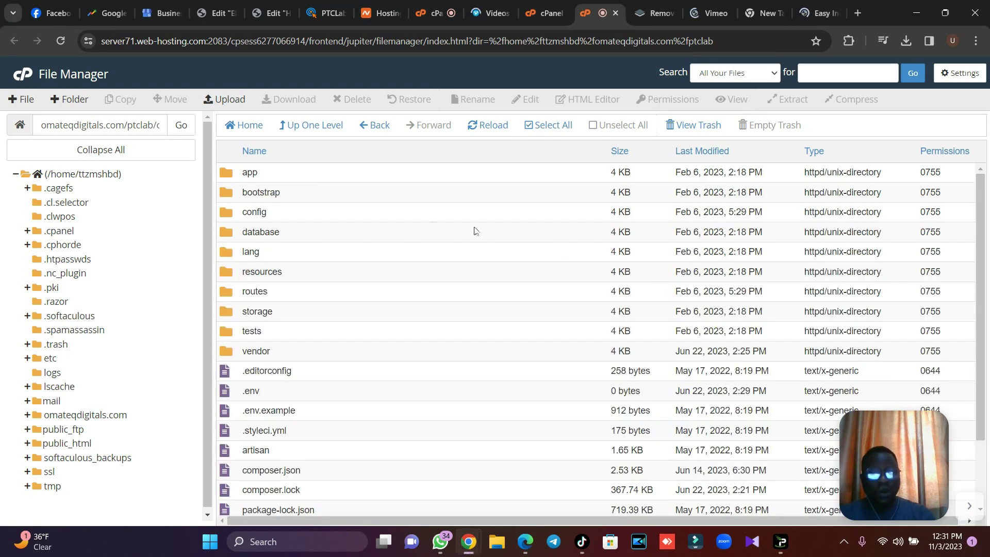
pyautogui.doubleClick(287, 194)
pyautogui.doubleClick(937, 172)
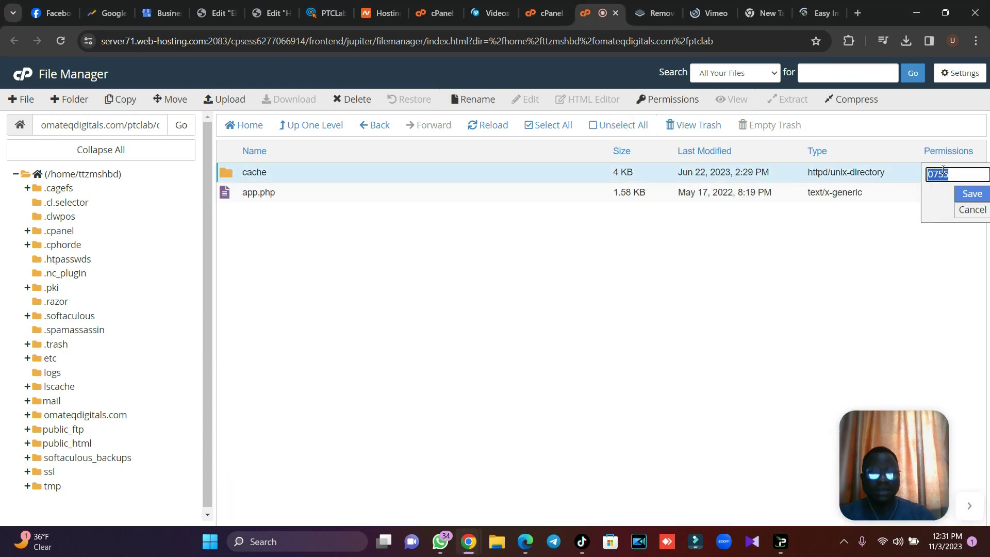
pyautogui.write('0')
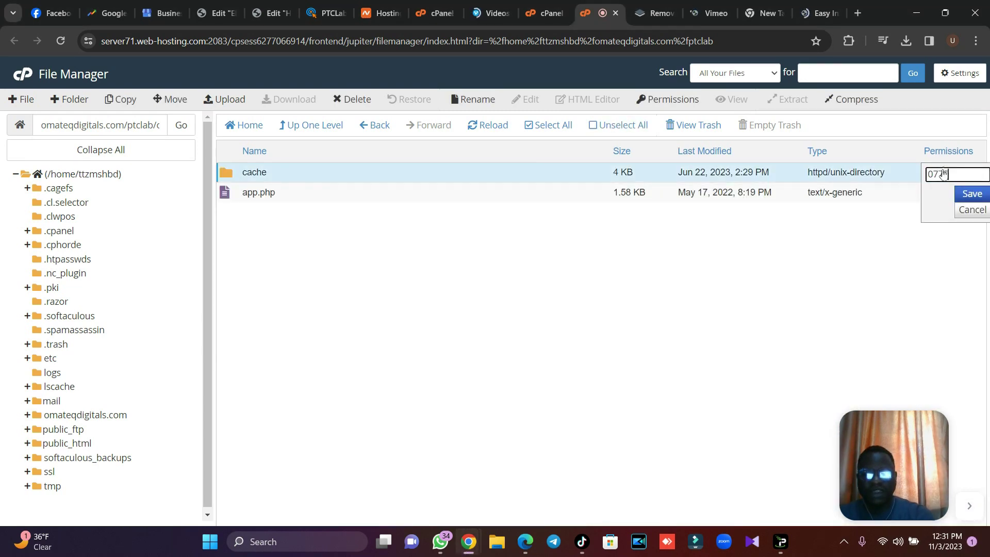
pyautogui.press('Return')
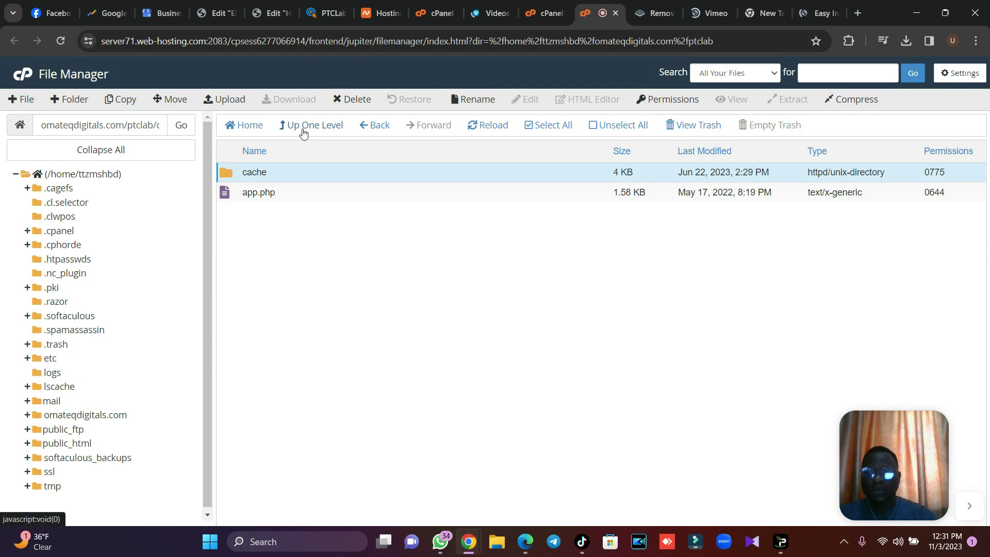
pyautogui.click(303, 128)
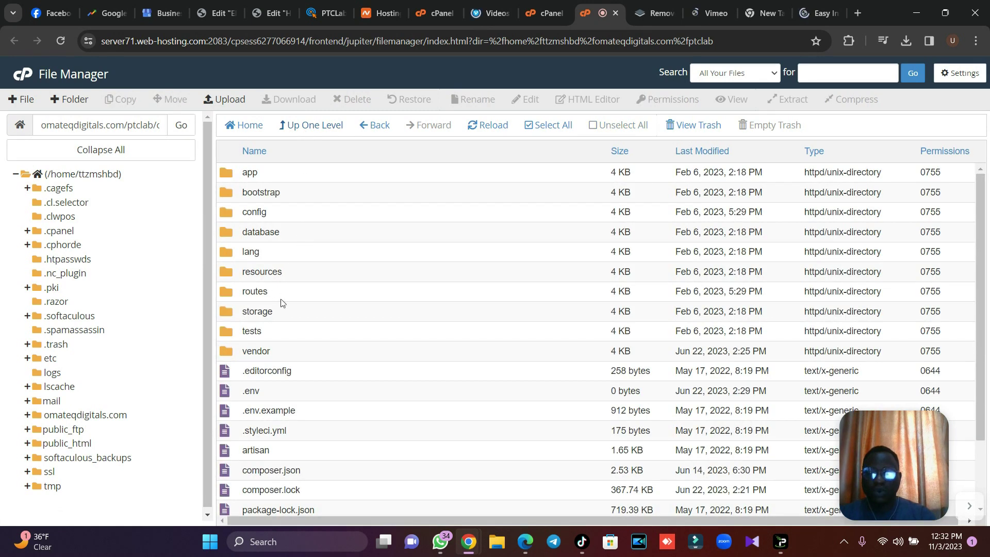
pyautogui.click(288, 311)
pyautogui.doubleClick(934, 316)
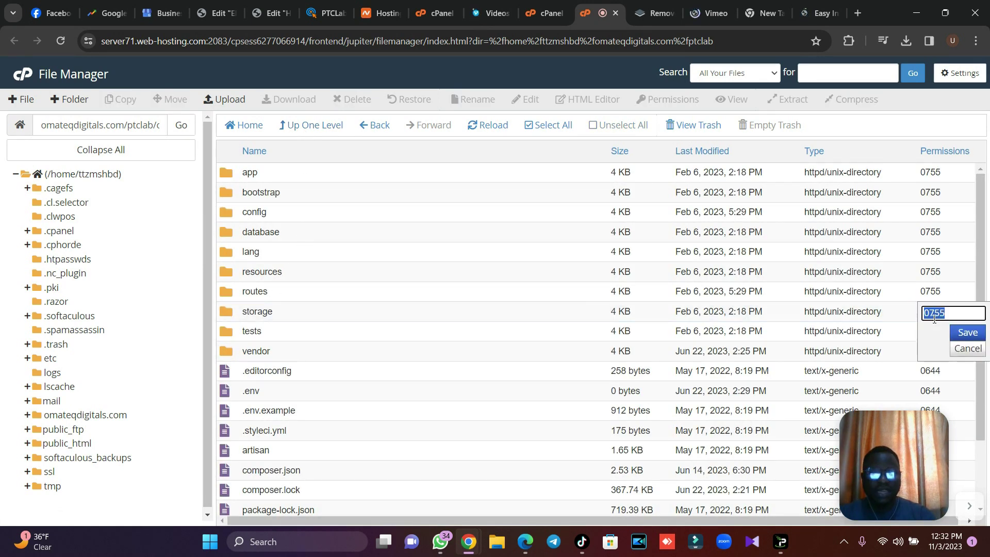
pyautogui.write('0775')
pyautogui.press('Return')
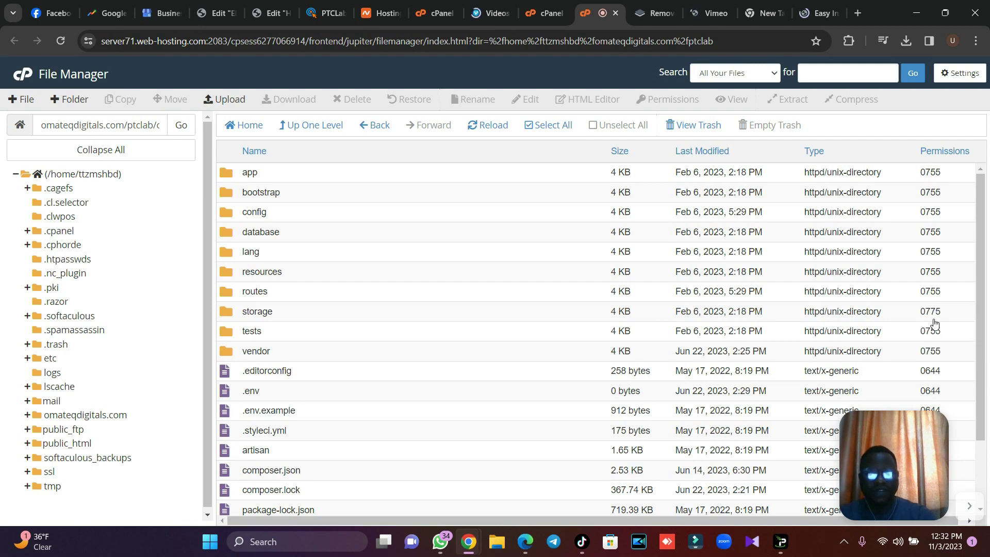
# Give storage's app, framework and logs subfolders 0775 permissions.
pyautogui.doubleClick(281, 314)
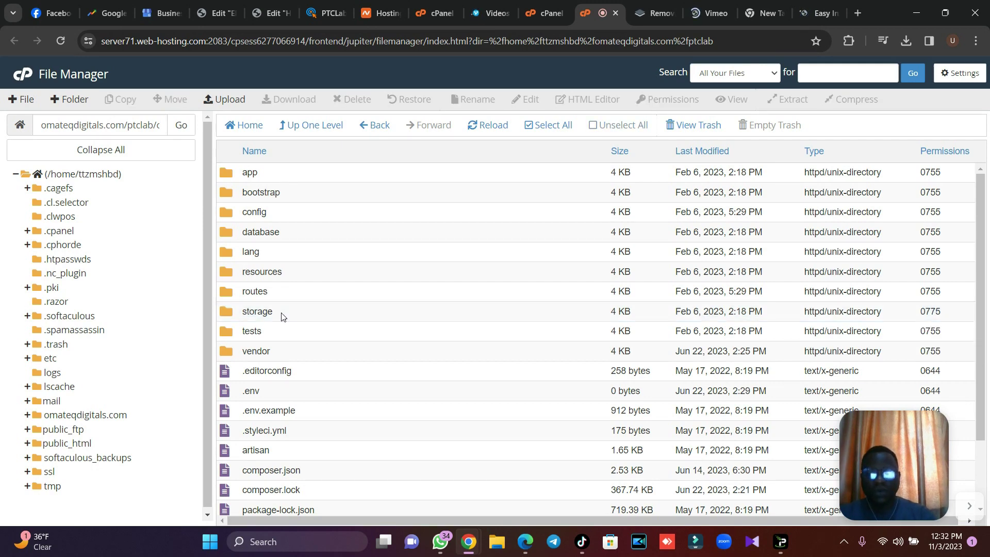
pyautogui.click(928, 174)
pyautogui.write('0775')
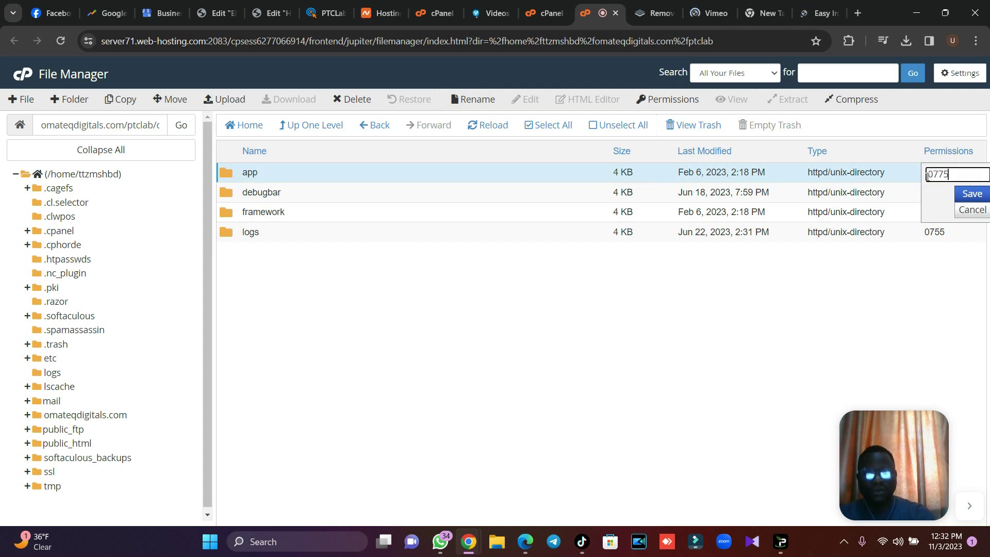
pyautogui.press('Return')
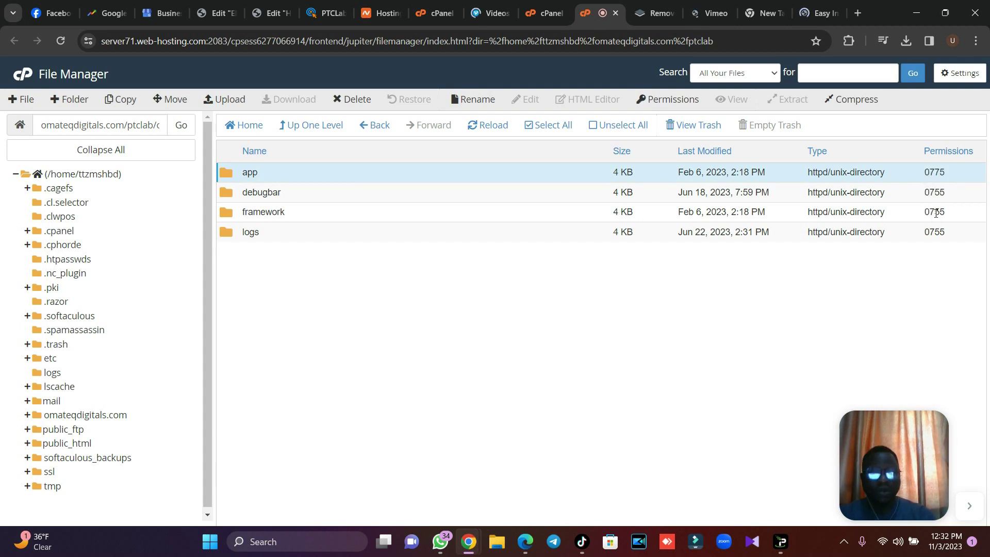
pyautogui.click(934, 212)
pyautogui.write('0775')
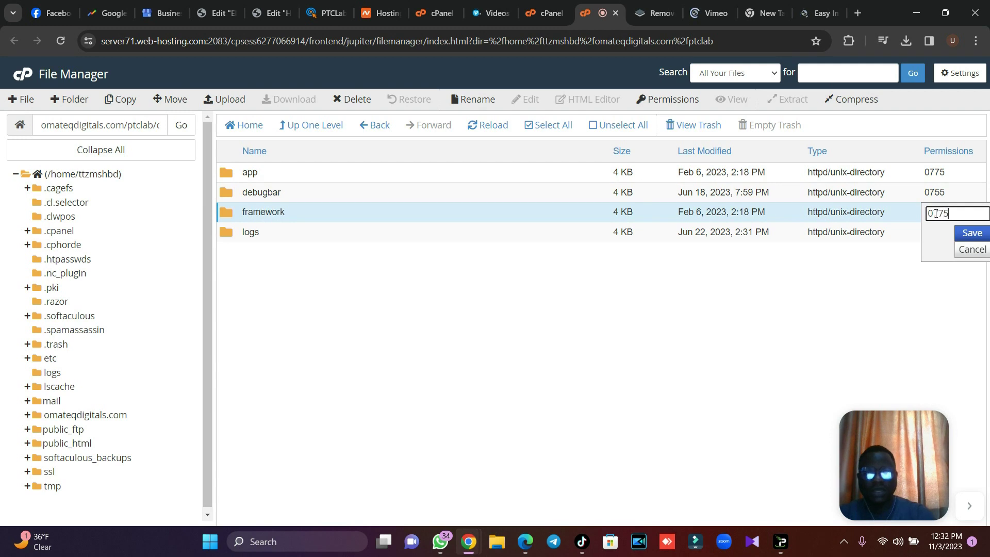
pyautogui.click(972, 233)
pyautogui.click(936, 234)
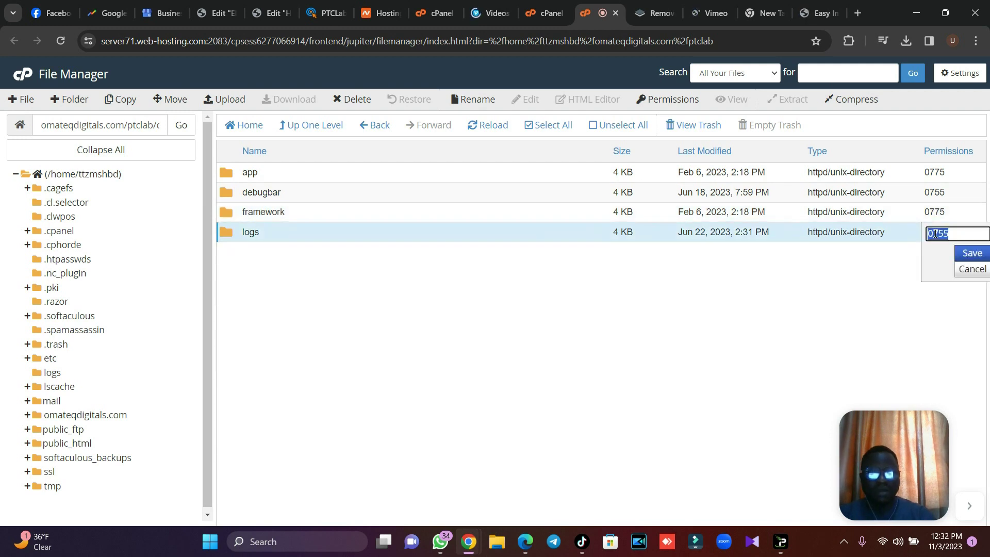
pyautogui.write('0775')
pyautogui.press('Return')
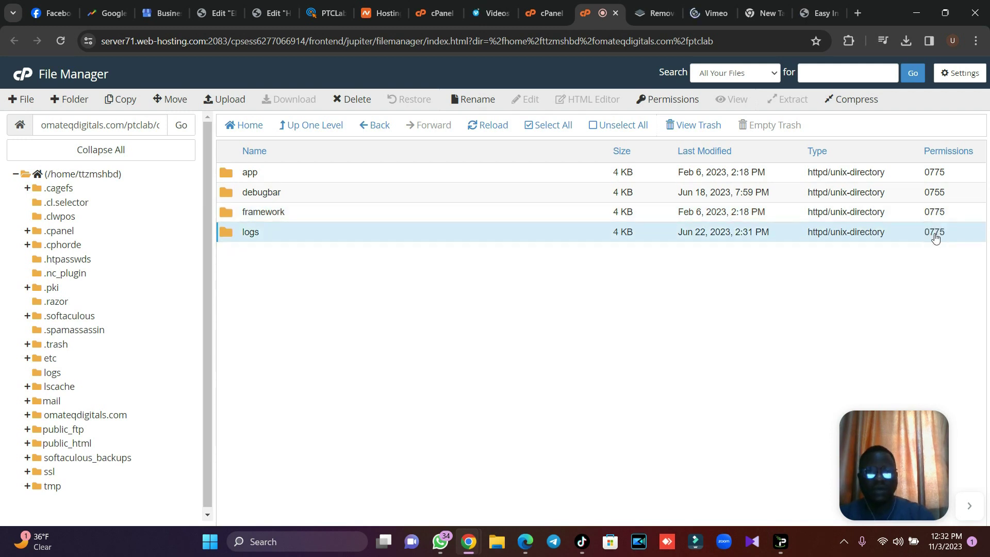
pyautogui.click(820, 13)
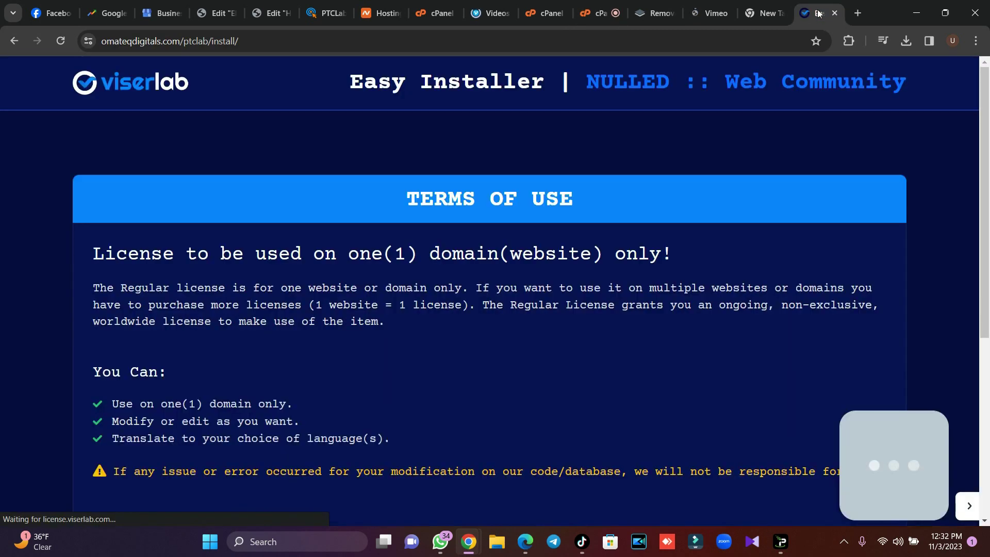
# Accept the installer terms, review the passing requirements check, and continue to the Information form.
pyautogui.scroll(-6, 855, 185)
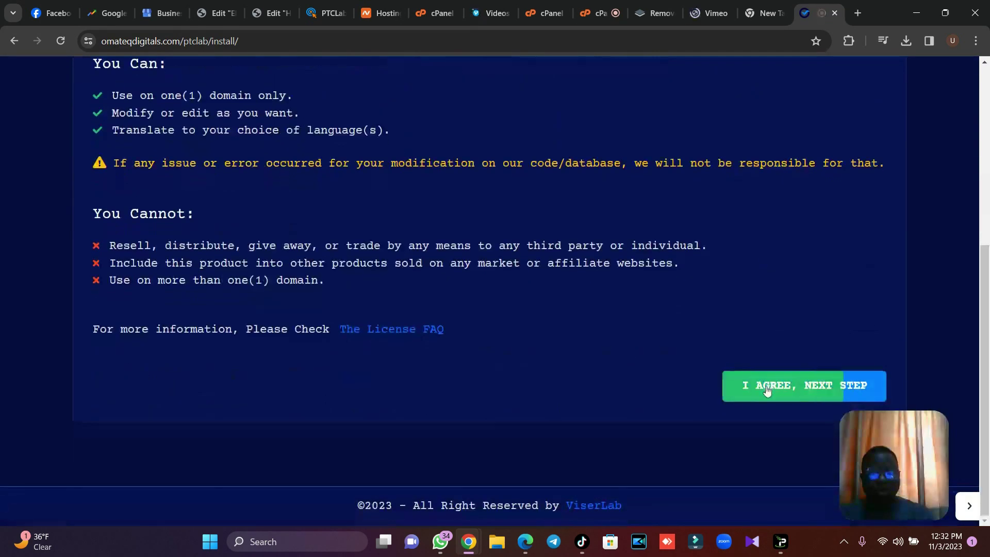
pyautogui.click(767, 390)
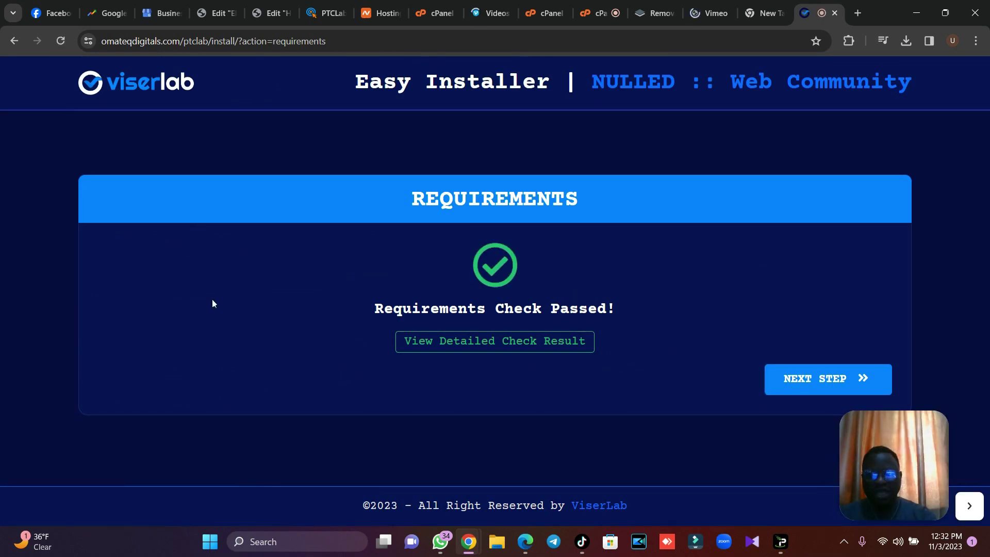
pyautogui.click(418, 341)
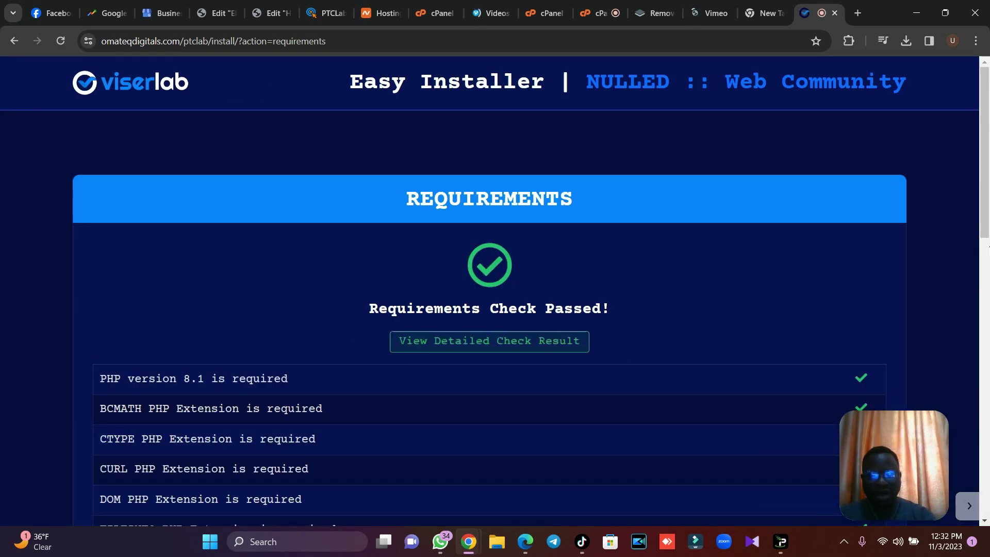
pyautogui.scroll(-5, 988, 258)
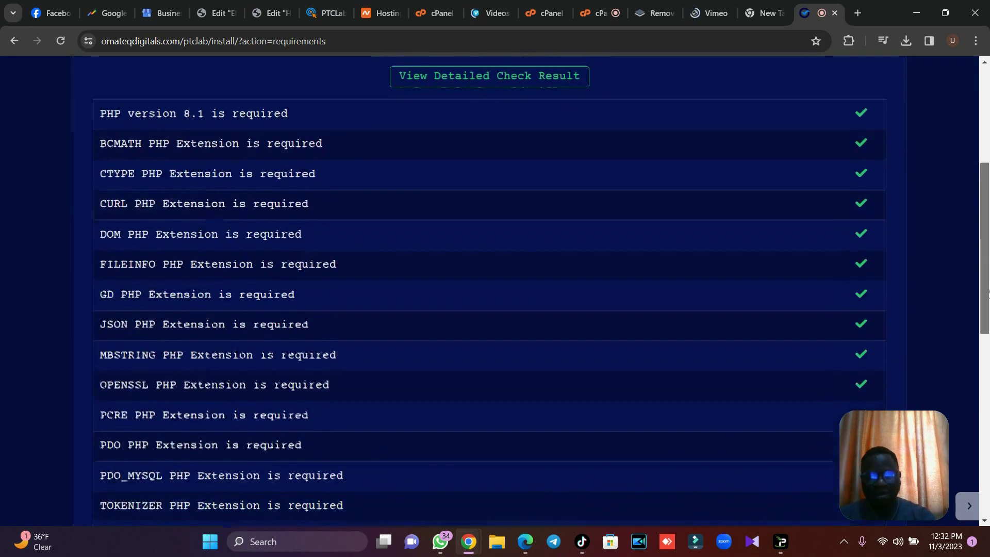
pyautogui.scroll(-10, 989, 293)
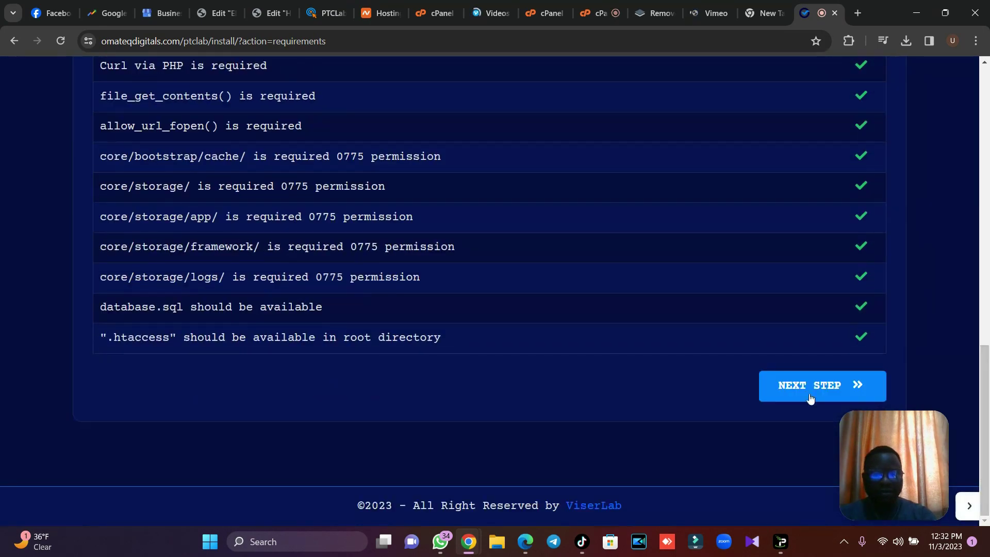
pyautogui.click(810, 395)
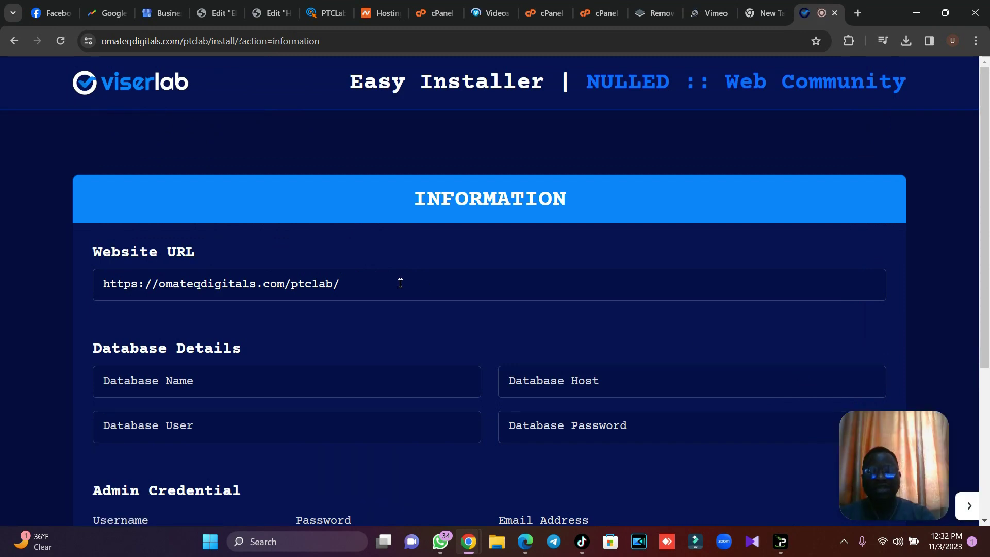
# Fill in the database name, user, host localhost and pasted database password.
pyautogui.moveTo(989, 190); pyautogui.dragTo(989, 258)
pyautogui.click(227, 267)
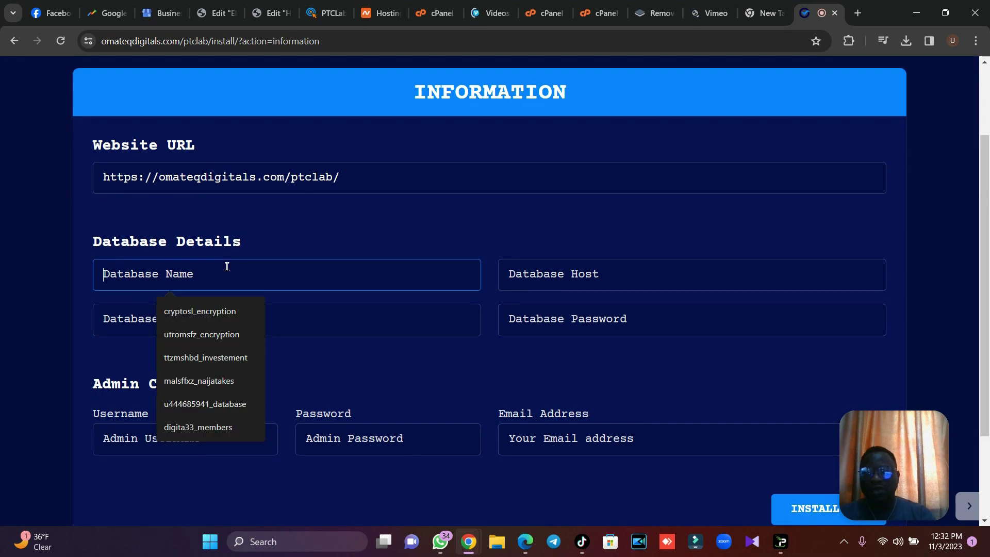
pyautogui.write('ttzmshbd_ptclab')
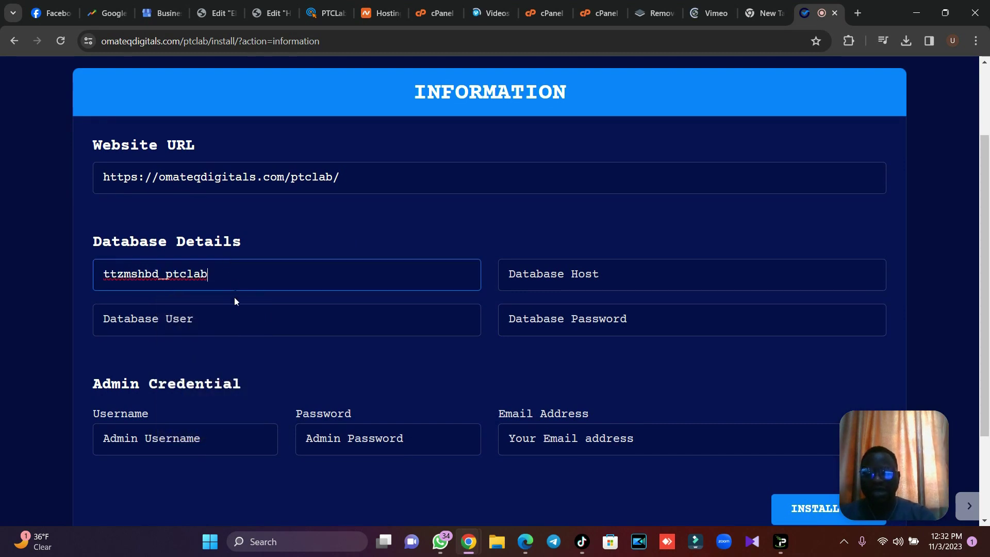
pyautogui.click(230, 316)
pyautogui.write('ttzmshbd_ptclab')
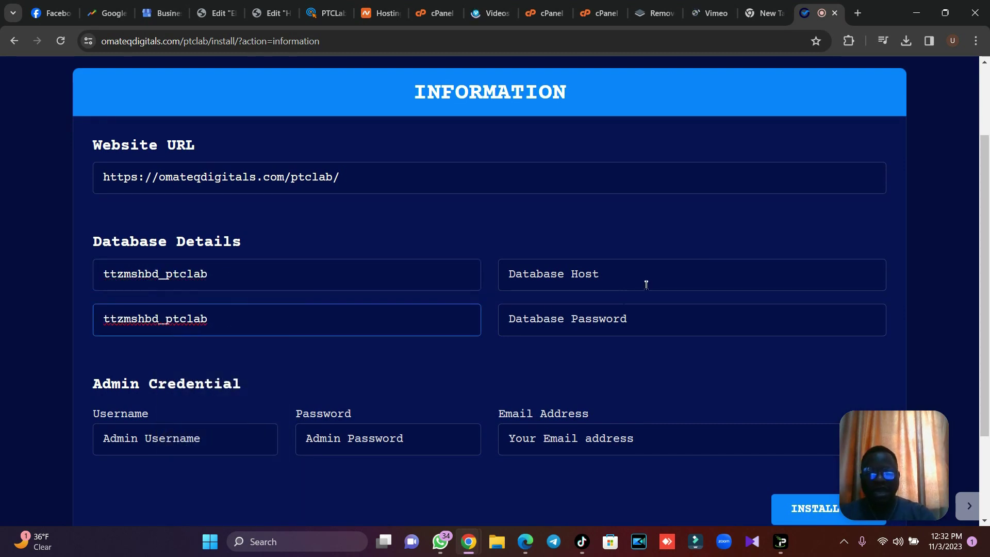
pyautogui.click(646, 284)
pyautogui.click(609, 309)
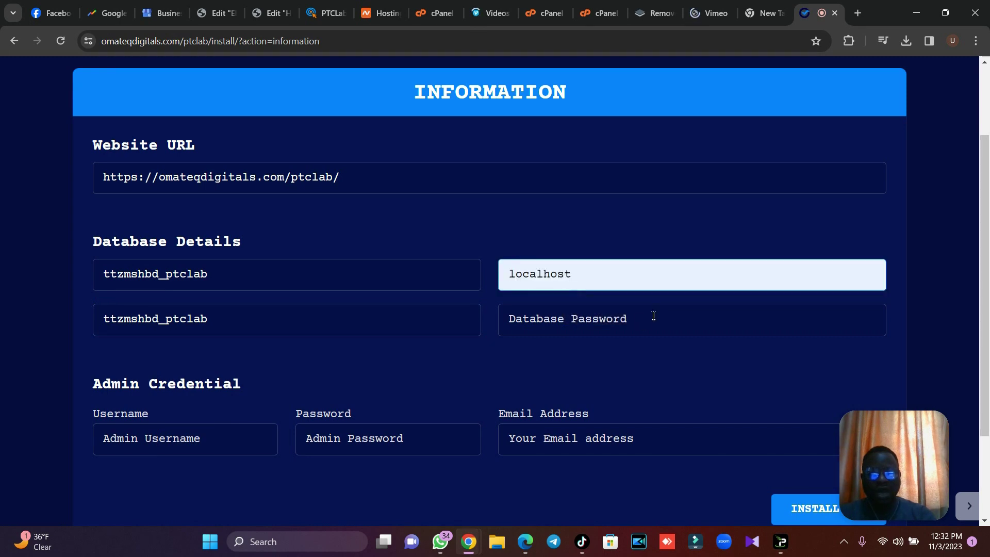
pyautogui.click(784, 13)
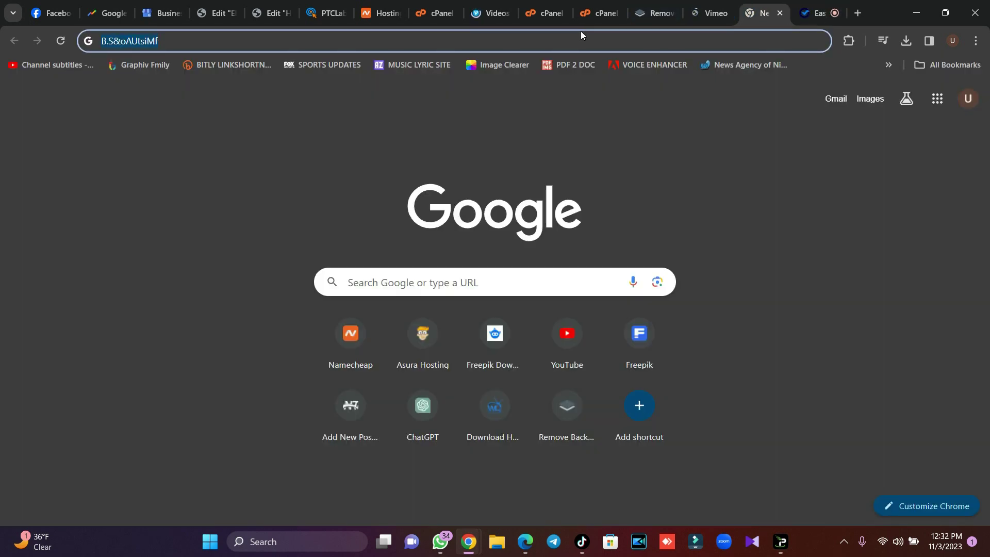
pyautogui.click(812, 12)
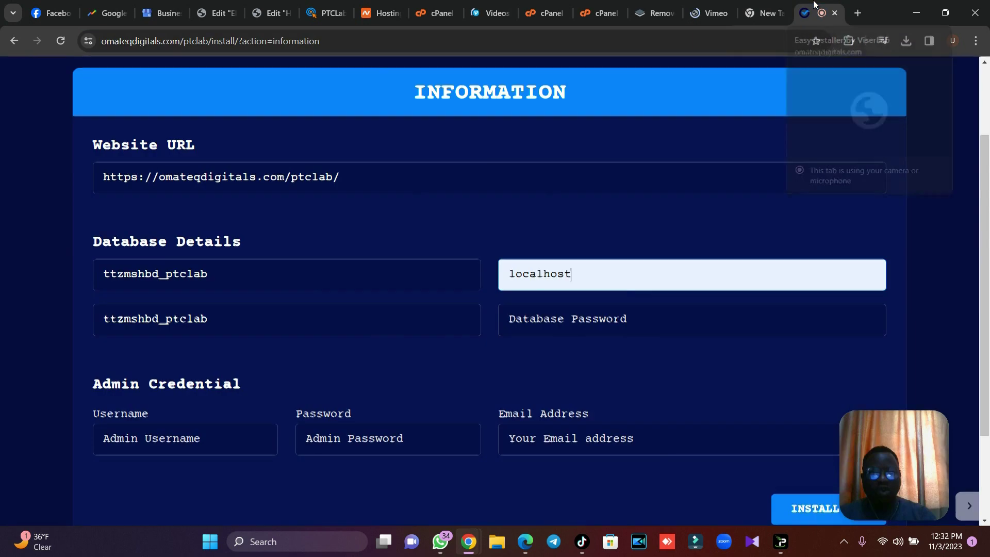
pyautogui.click(610, 324)
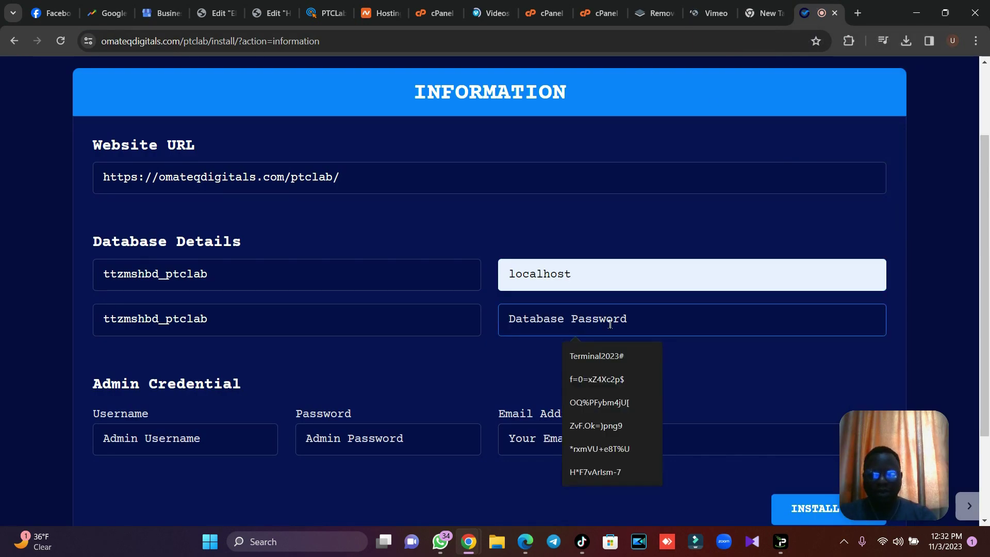
pyautogui.hotkey('ctrl', 'v')
pyautogui.scroll(-1, 634, 318)
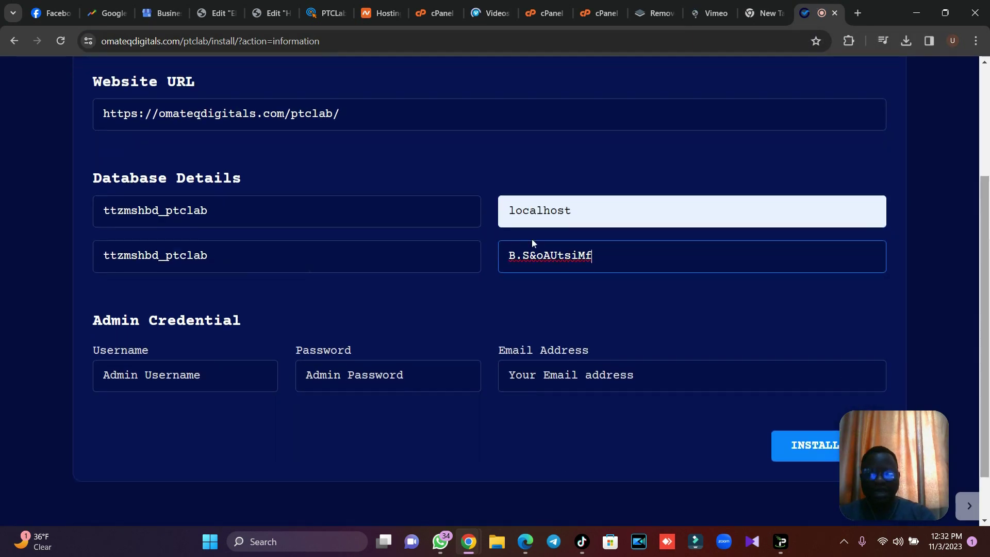
# Enter the admin username, password and e-mail address, then start the installation.
pyautogui.click(201, 370)
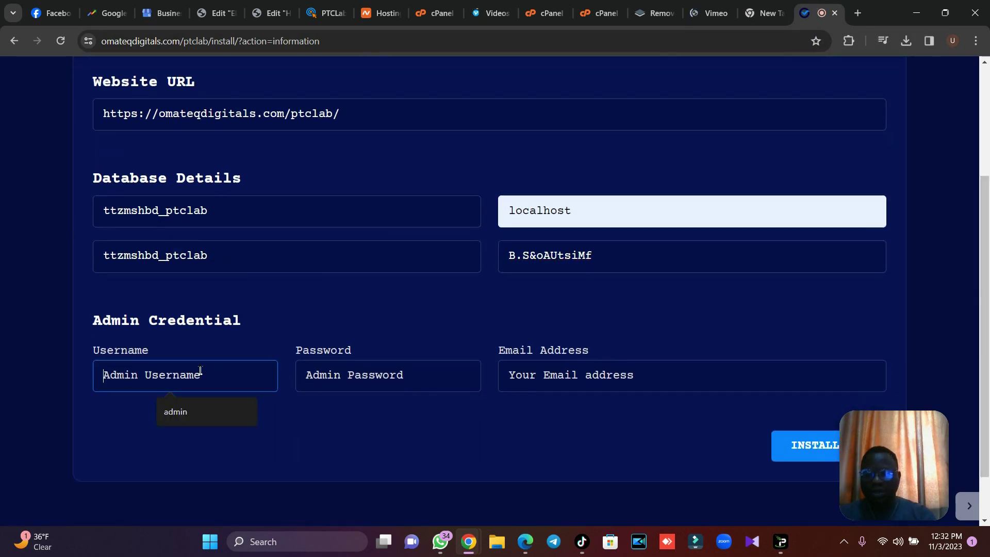
pyautogui.click(191, 411)
pyautogui.click(403, 370)
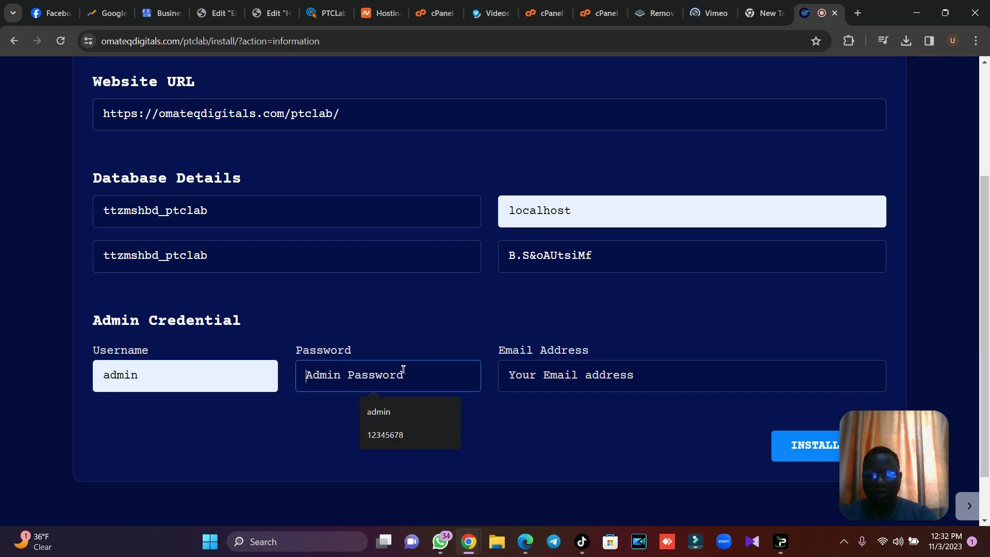
pyautogui.write('8')
pyautogui.press('BackSpace')
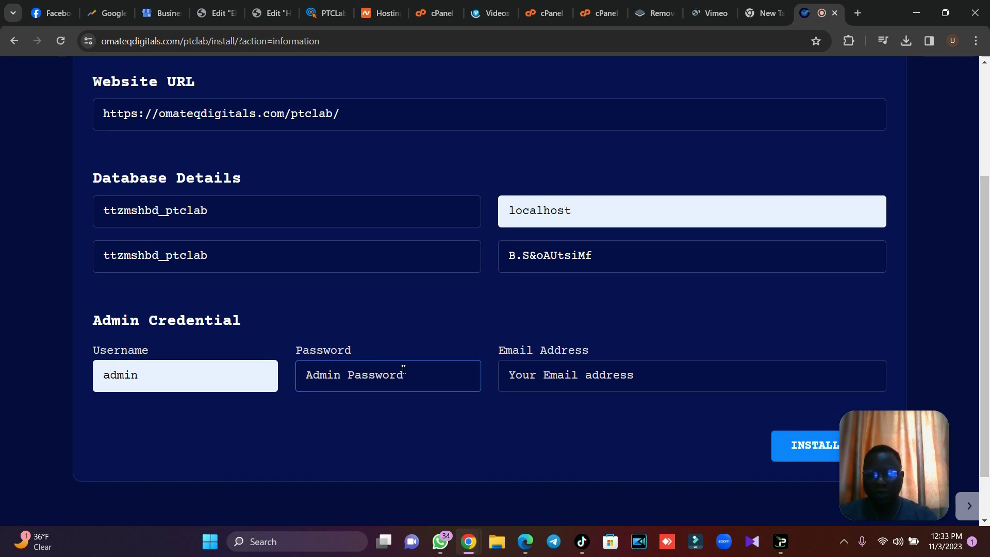
pyautogui.write('admin')
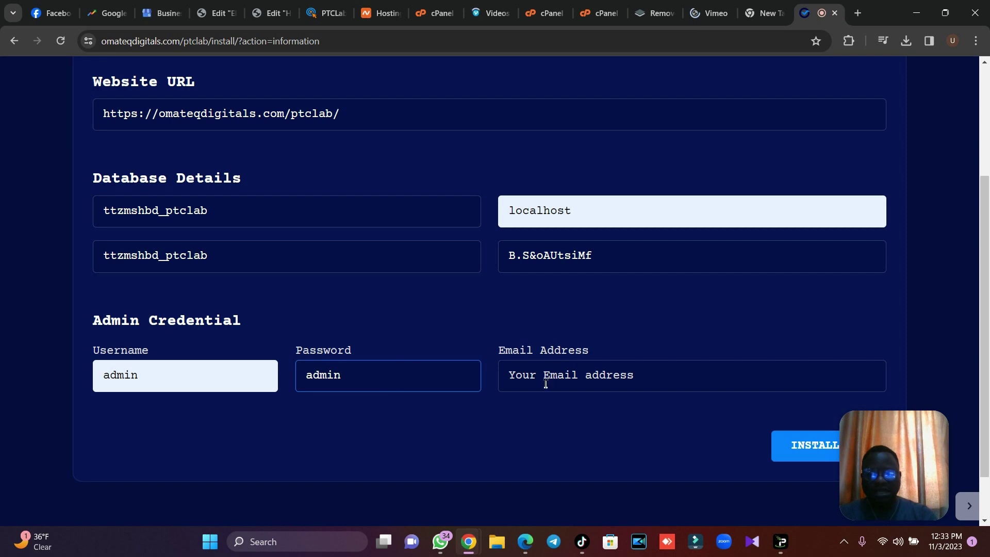
pyautogui.click(569, 381)
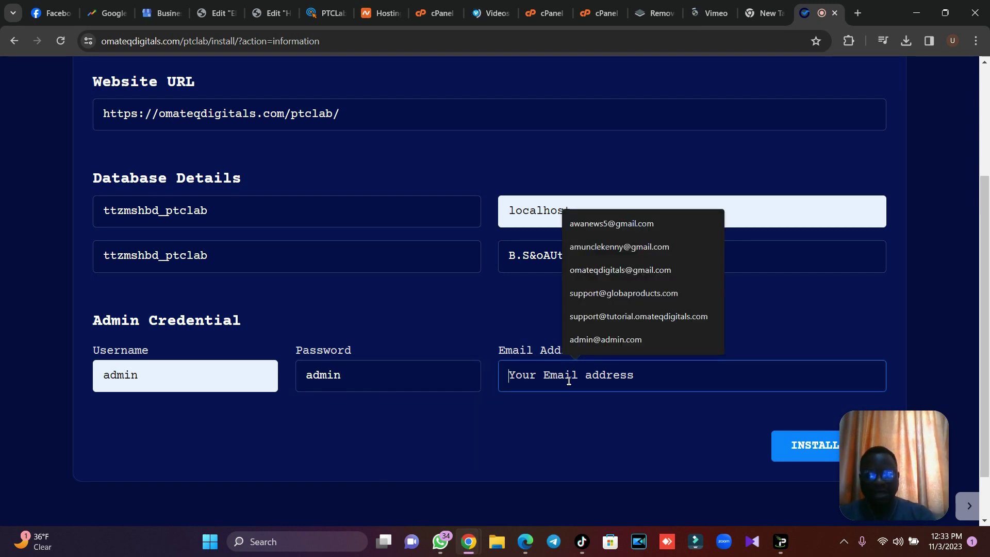
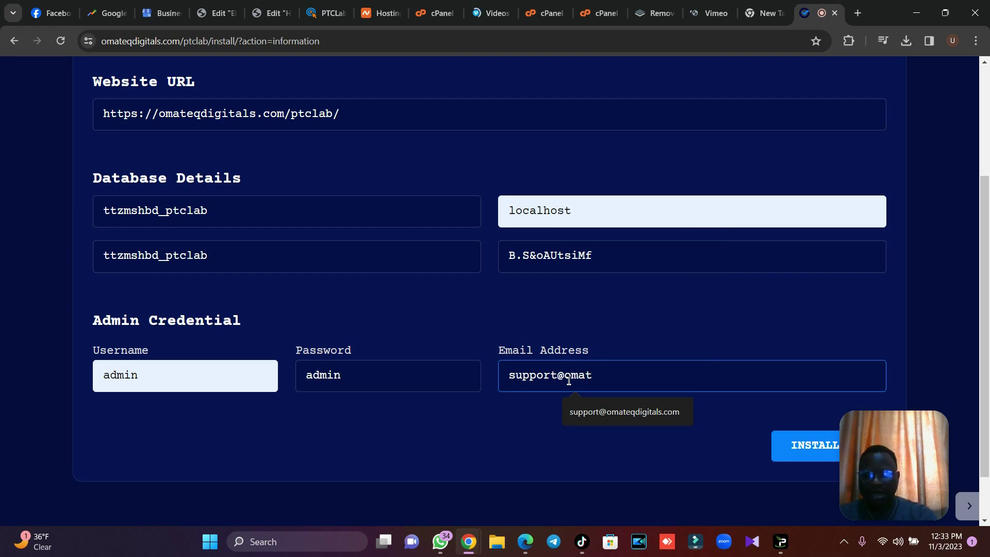
pyautogui.hotkey('ctrl', 'a')
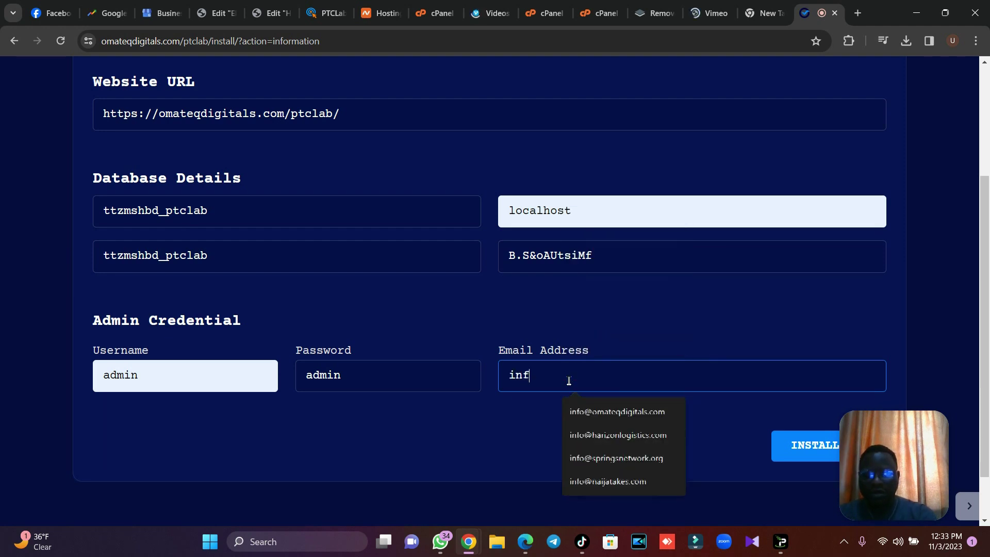
pyautogui.click(639, 410)
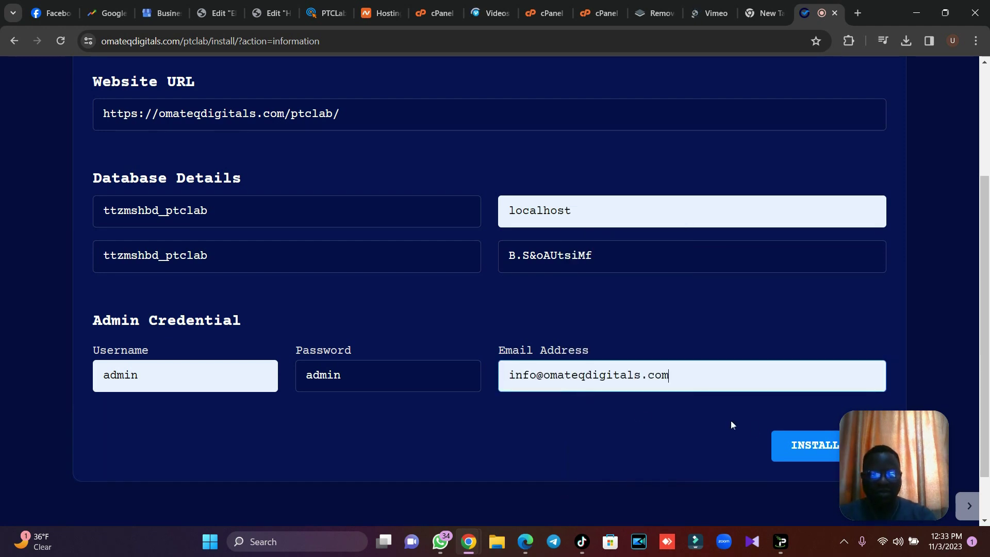
pyautogui.click(799, 446)
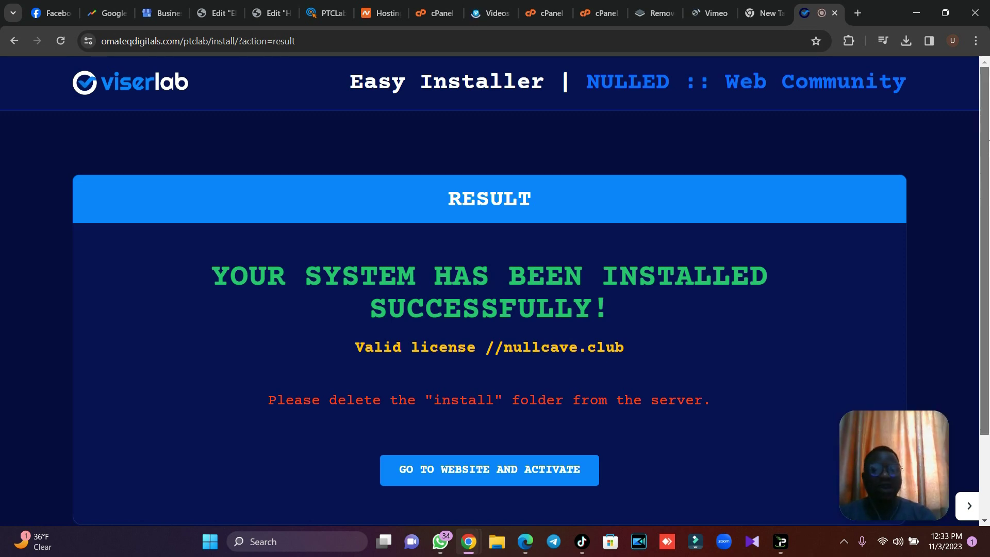
# Scroll through the installation result and the newly loaded PTCLab homepage.
pyautogui.scroll(-3, 988, 144)
pyautogui.scroll(3, 989, 153)
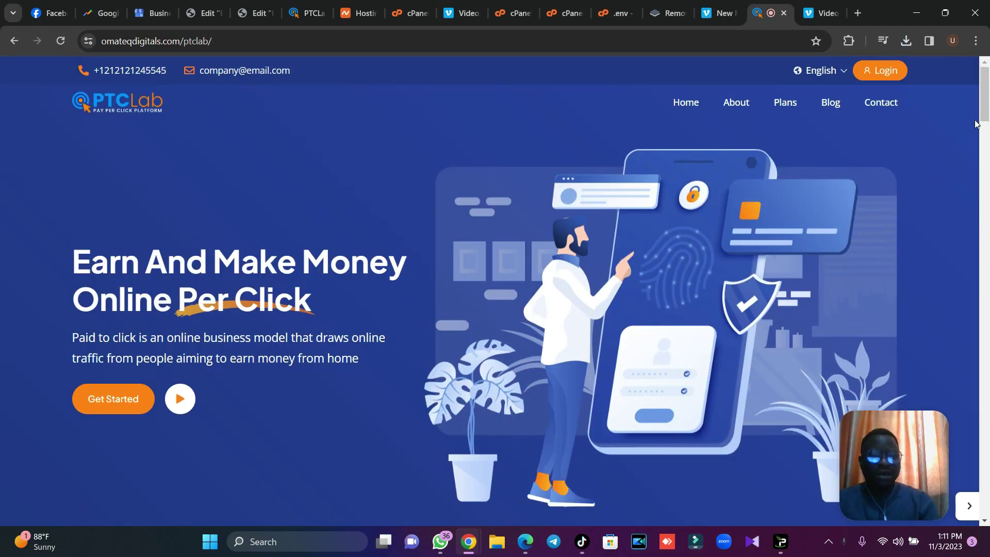
pyautogui.scroll(-1, 988, 125)
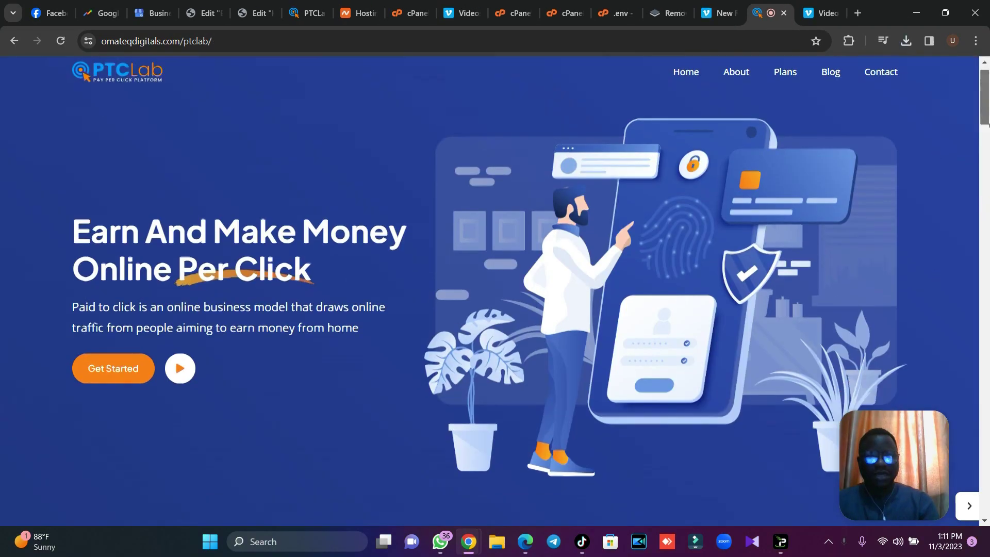
pyautogui.moveTo(988, 125); pyautogui.dragTo(986, 75)
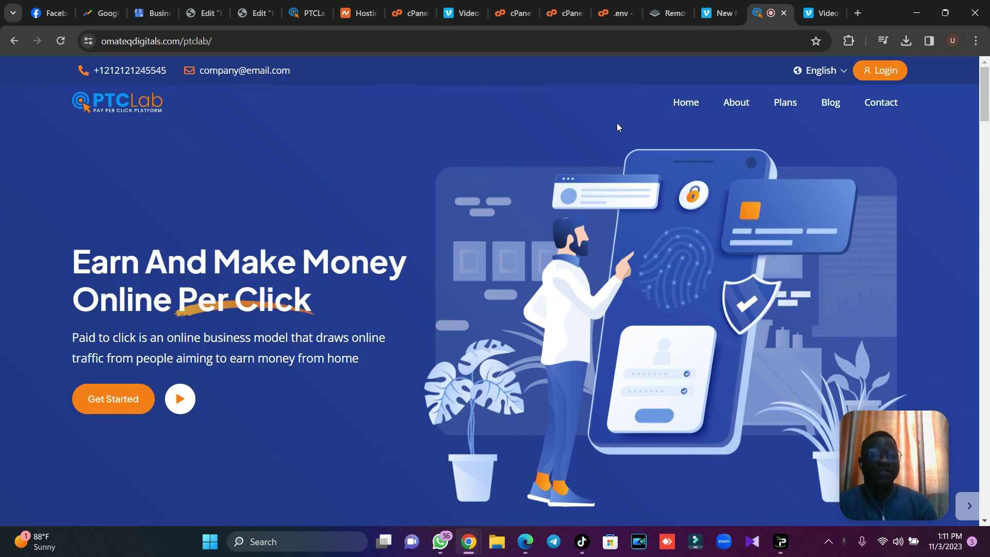
# Wrap the DB_PASSWORD value on line 15 of .env in single quotes.
pyautogui.click(568, 14)
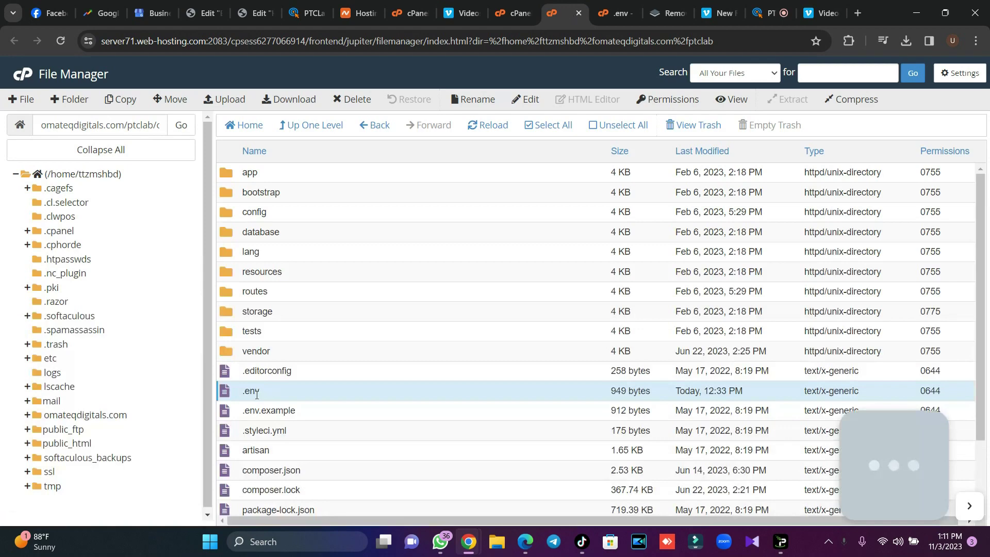
pyautogui.click(607, 7)
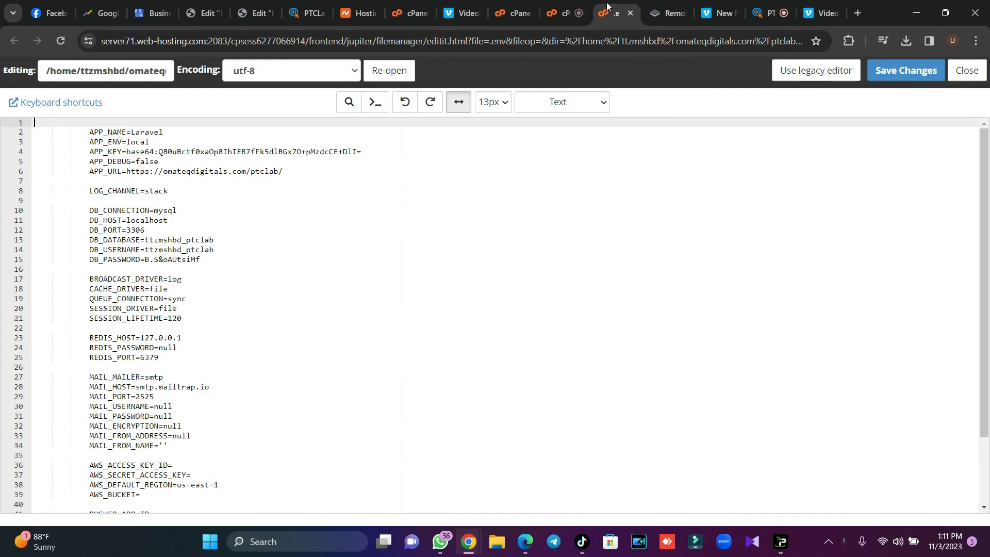
pyautogui.moveTo(205, 261)
pyautogui.mouseDown()
pyautogui.moveTo(149, 260)
pyautogui.moveTo(206, 264)
pyautogui.mouseUp()
pyautogui.click(206, 264)
pyautogui.write("'")
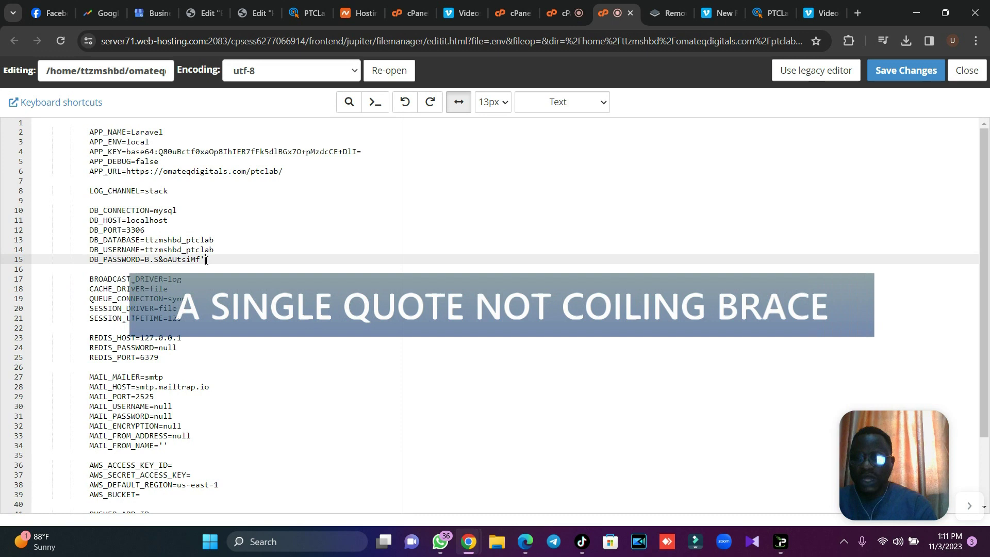
pyautogui.click(147, 259)
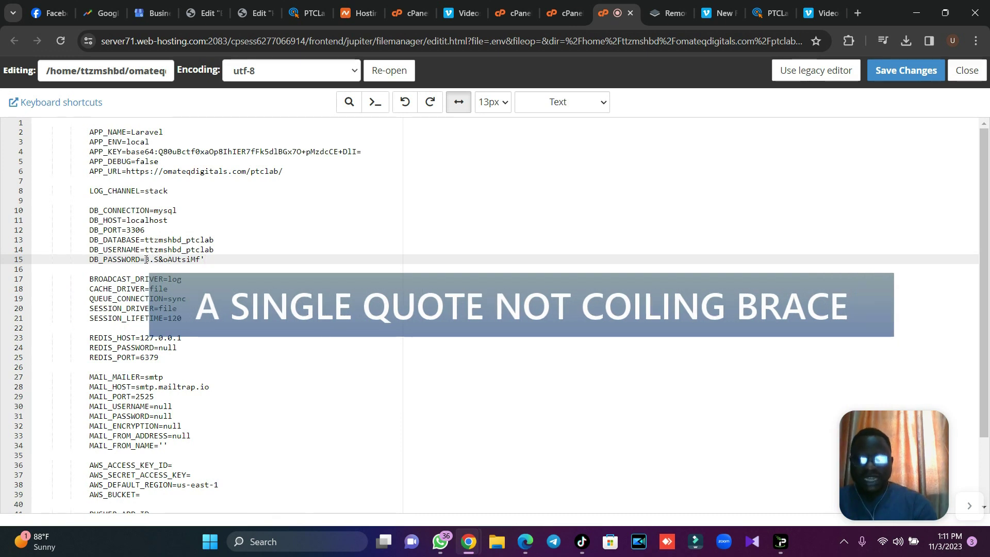
pyautogui.write("'")
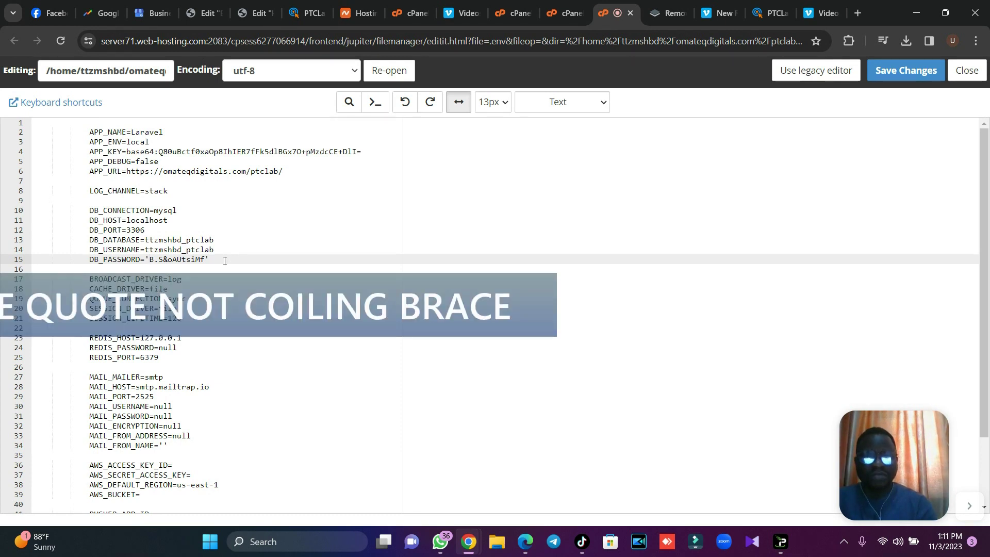
pyautogui.click(562, 4)
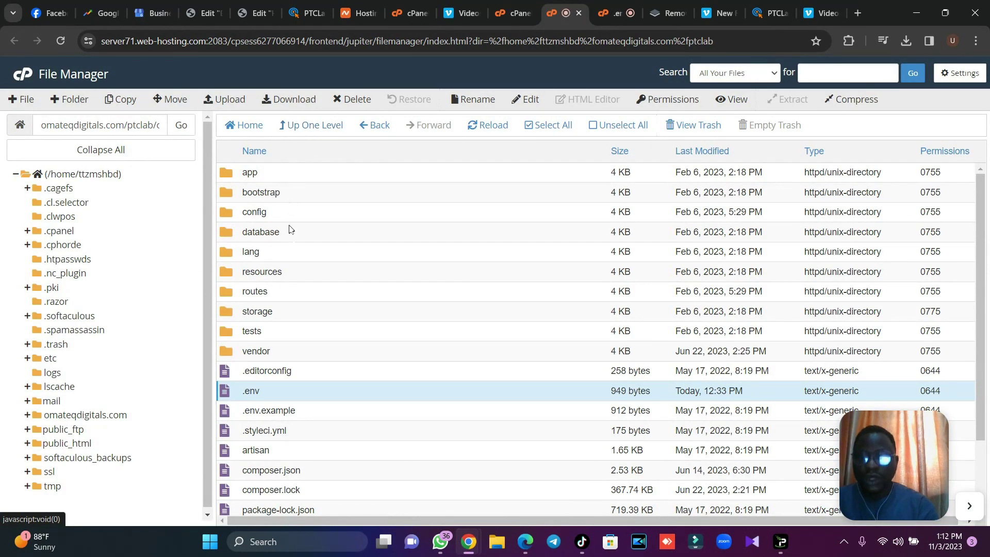
# Open config/database.php in the editor and inspect the mysql 'strict' setting on line 59.
pyautogui.doubleClick(307, 221)
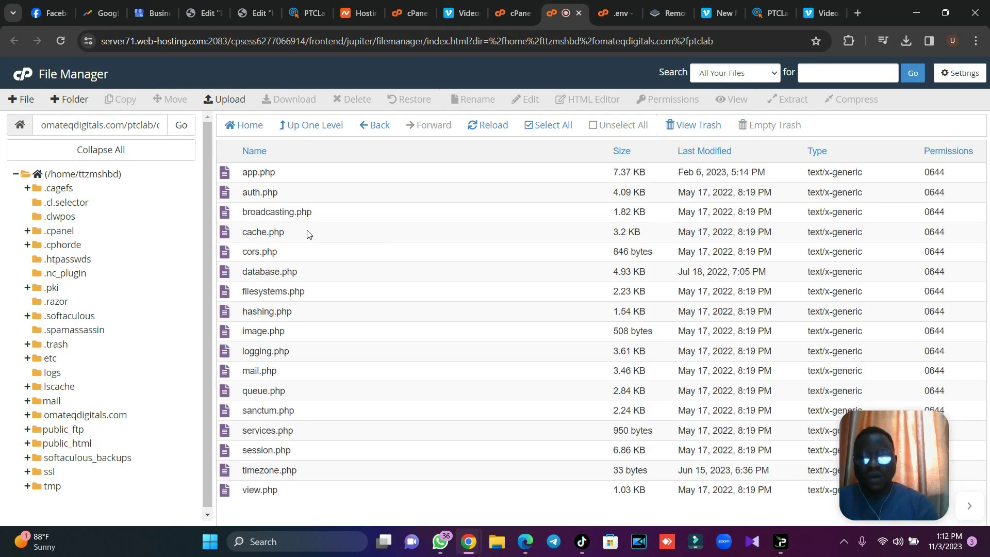
pyautogui.click(306, 272)
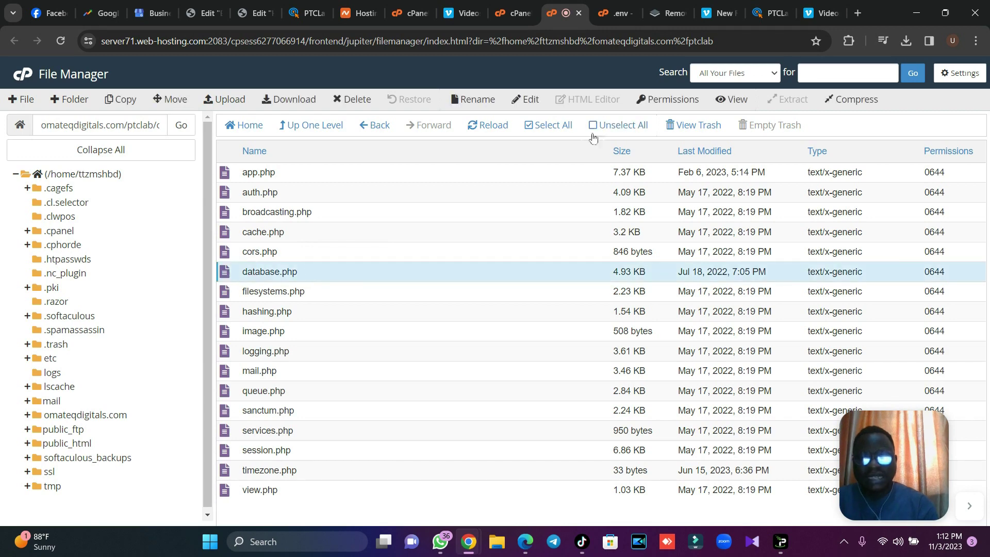
pyautogui.click(532, 103)
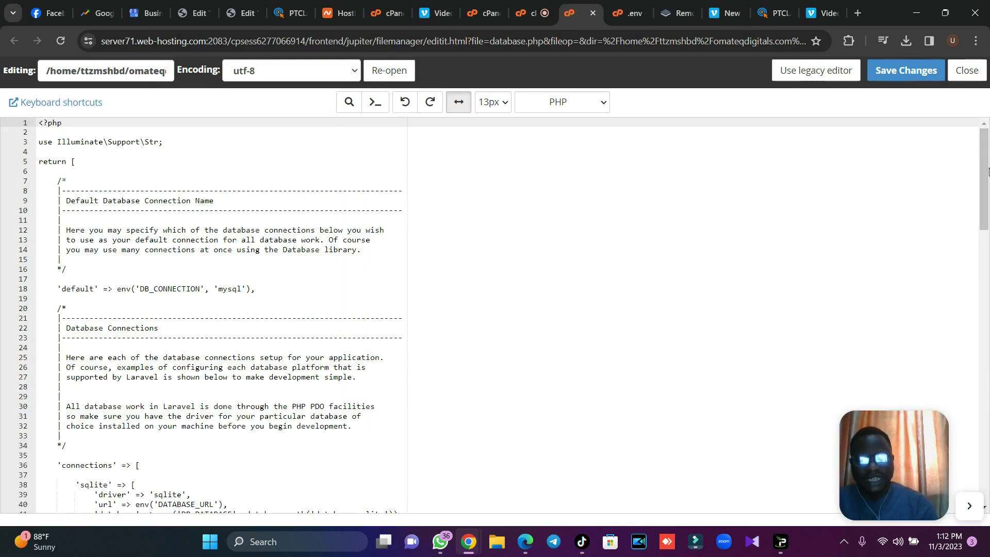
pyautogui.scroll(-5, 121, 410)
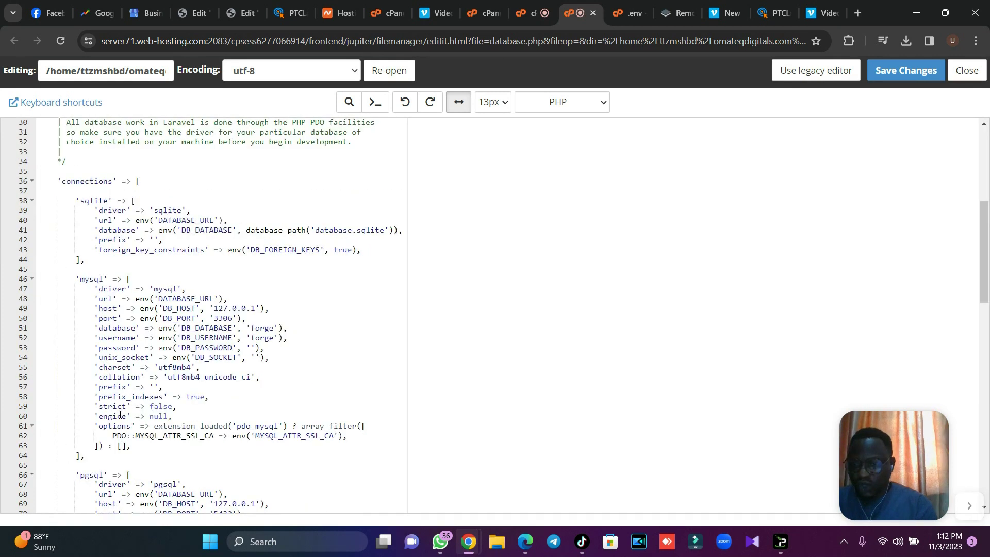
pyautogui.click(159, 407)
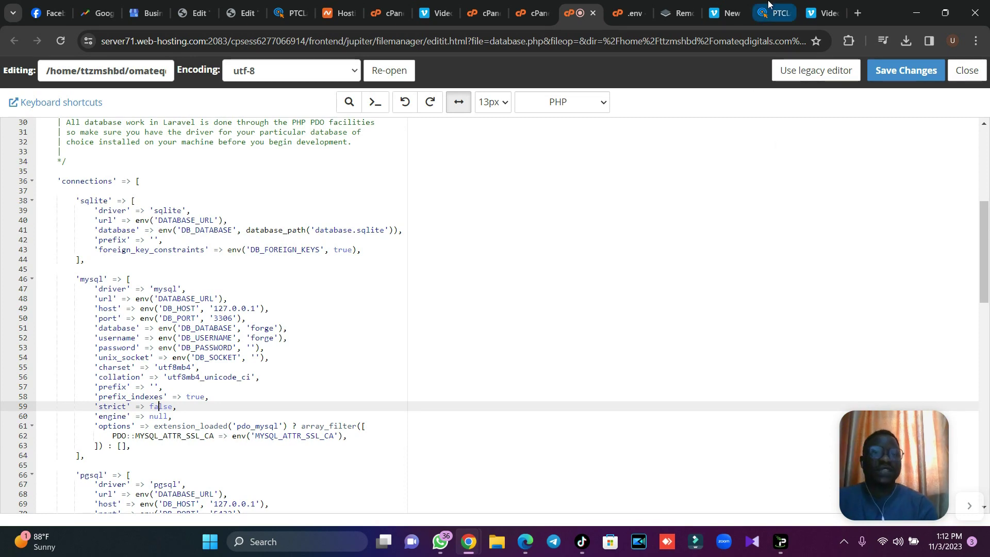
pyautogui.click(769, 6)
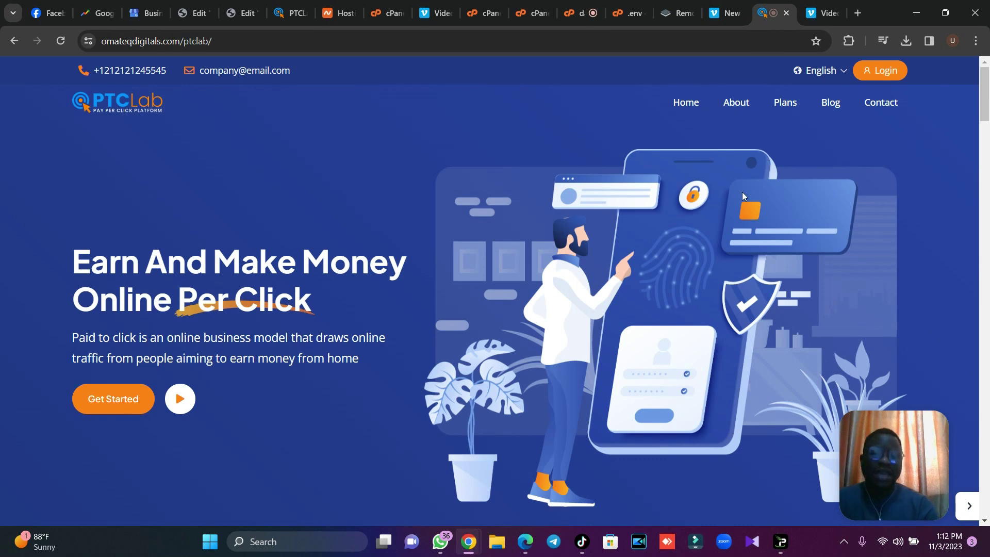